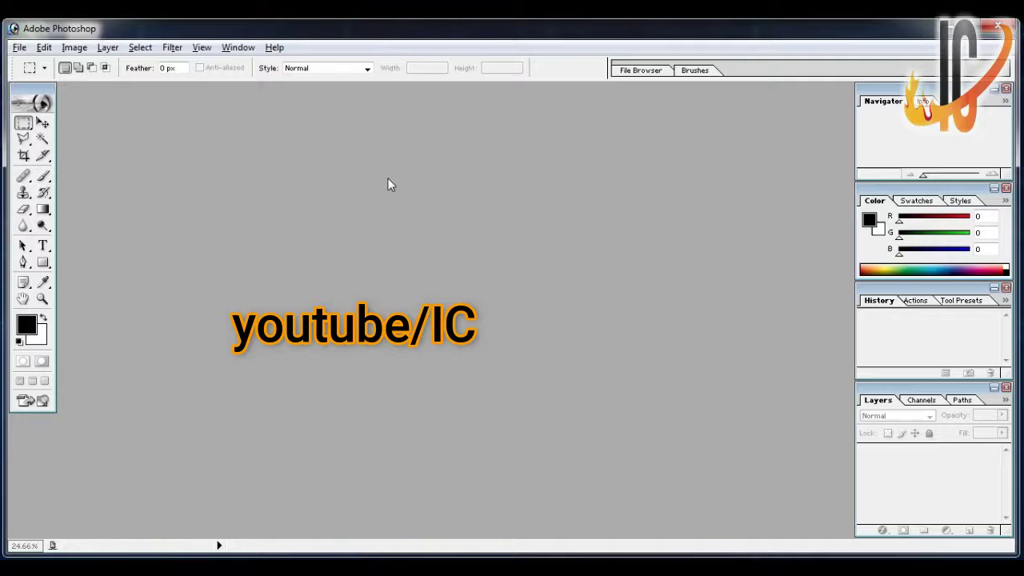
Open the hfsj portrait from drive E: and drag its document window larger.
left_click(16, 48)
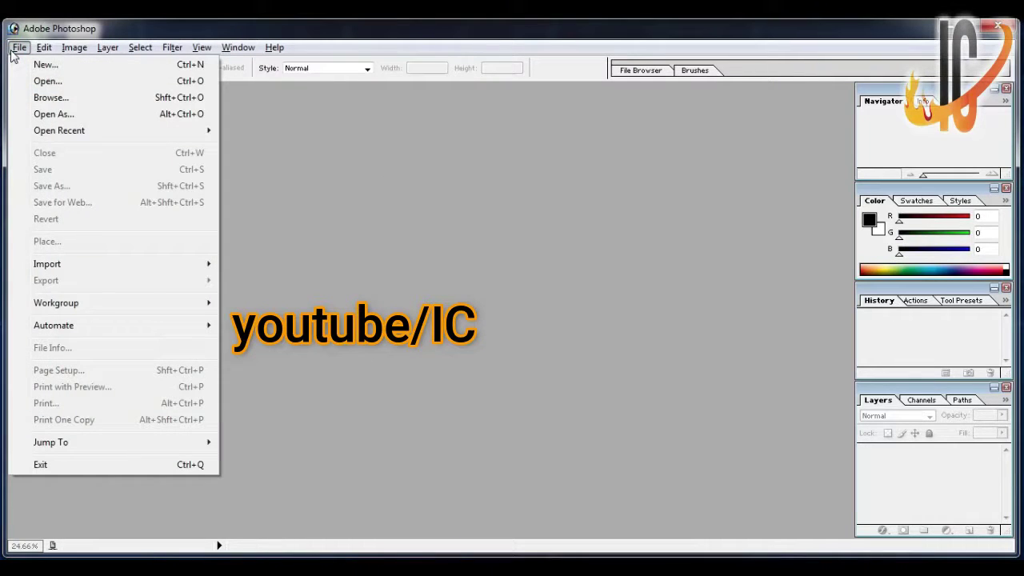
left_click(40, 80)
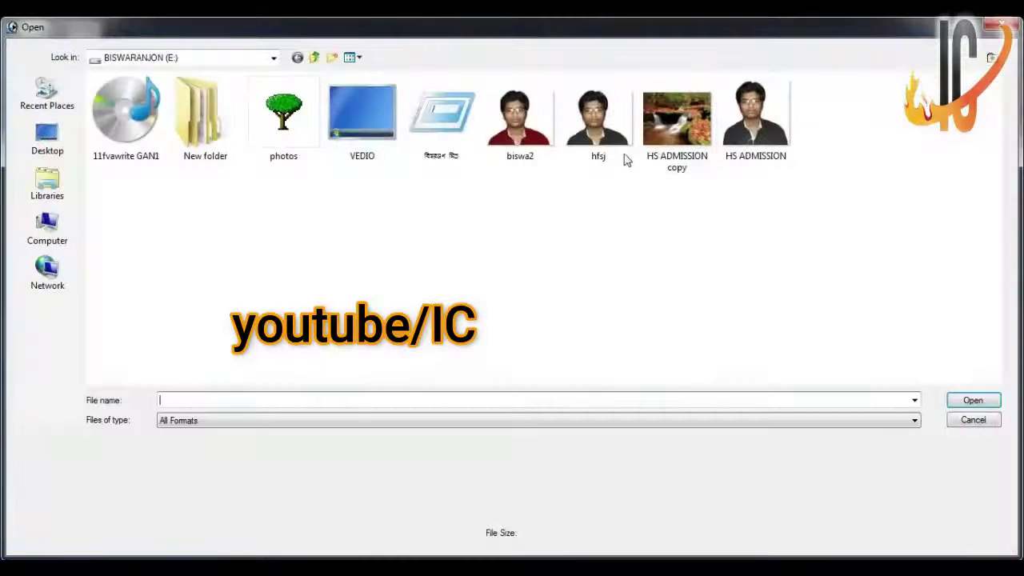
left_click(599, 120)
left_click(967, 400)
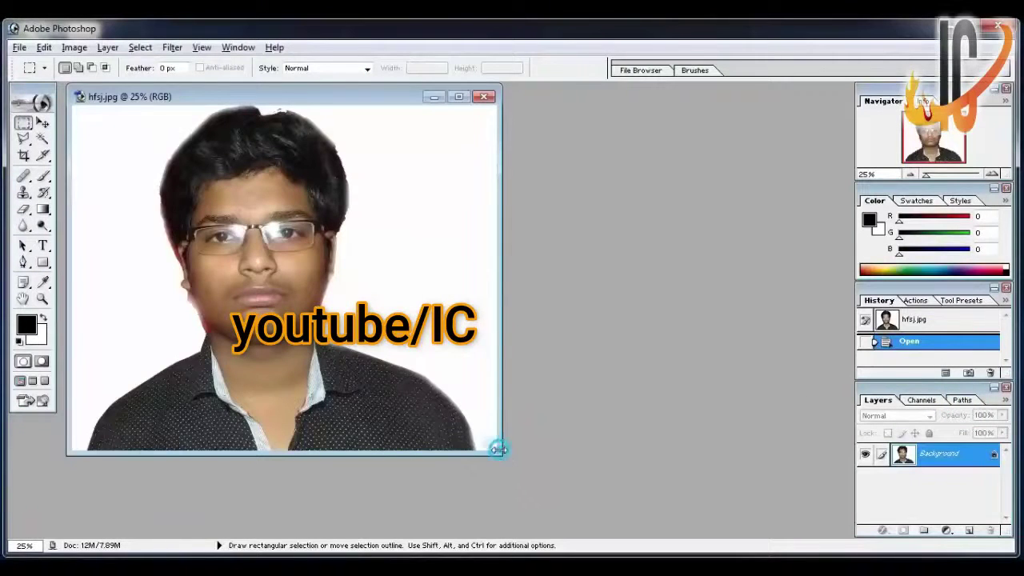
left_click_drag(498, 450, 592, 490)
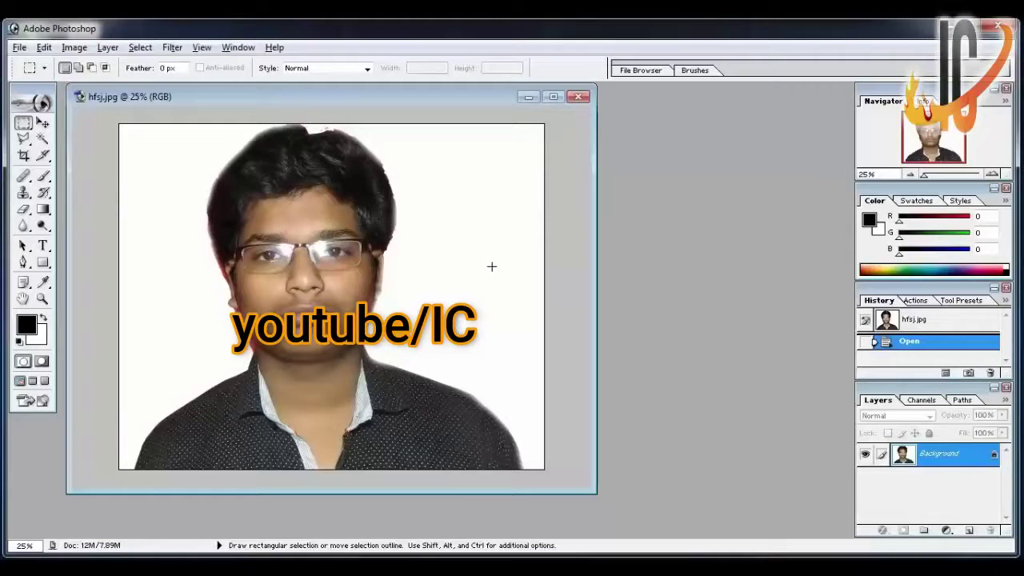
Unlock Background into Layer 0 and cut the white areas on both sides with the Magic Wand.
double_click(994, 455)
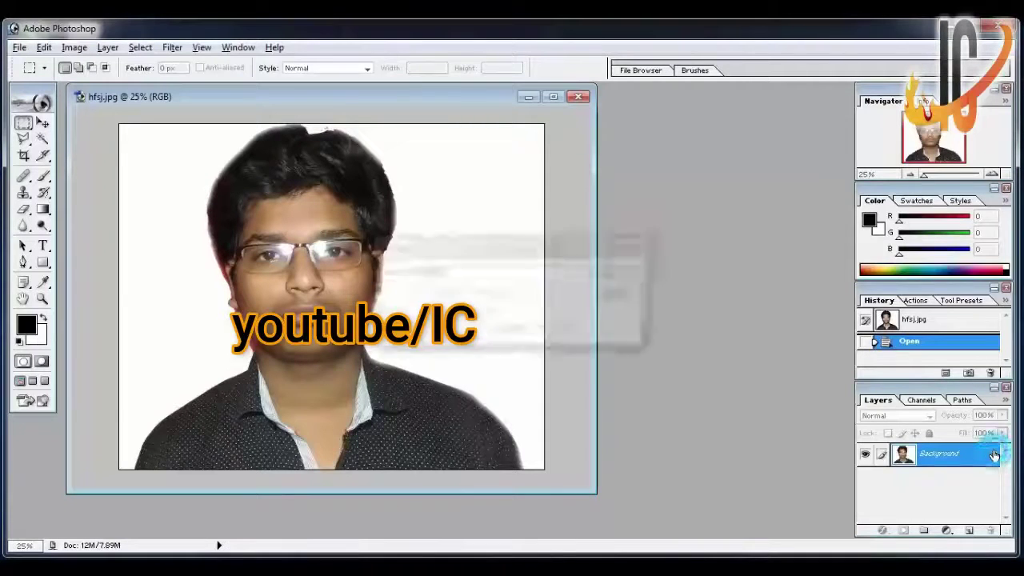
left_click(618, 273)
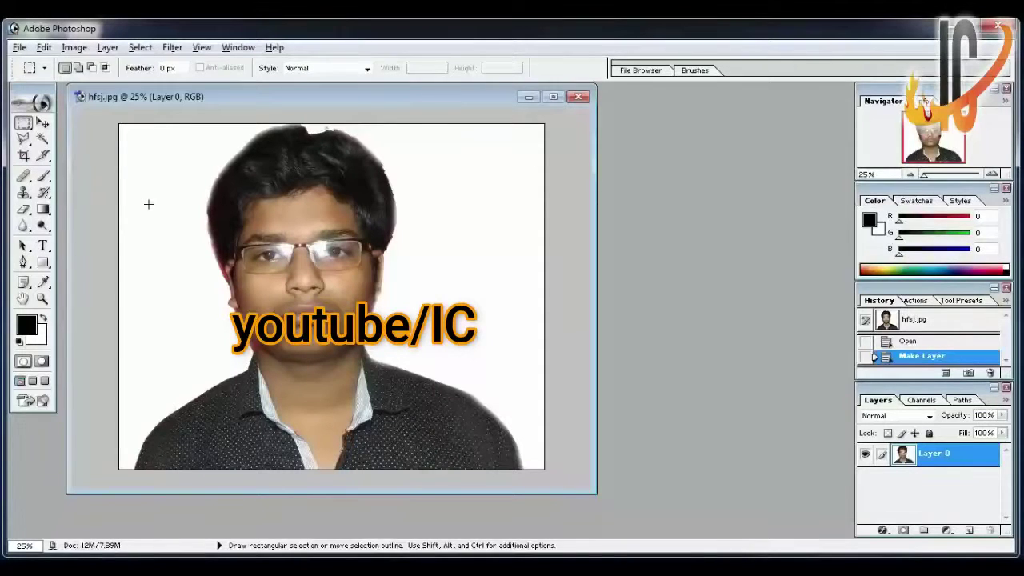
left_click(43, 139)
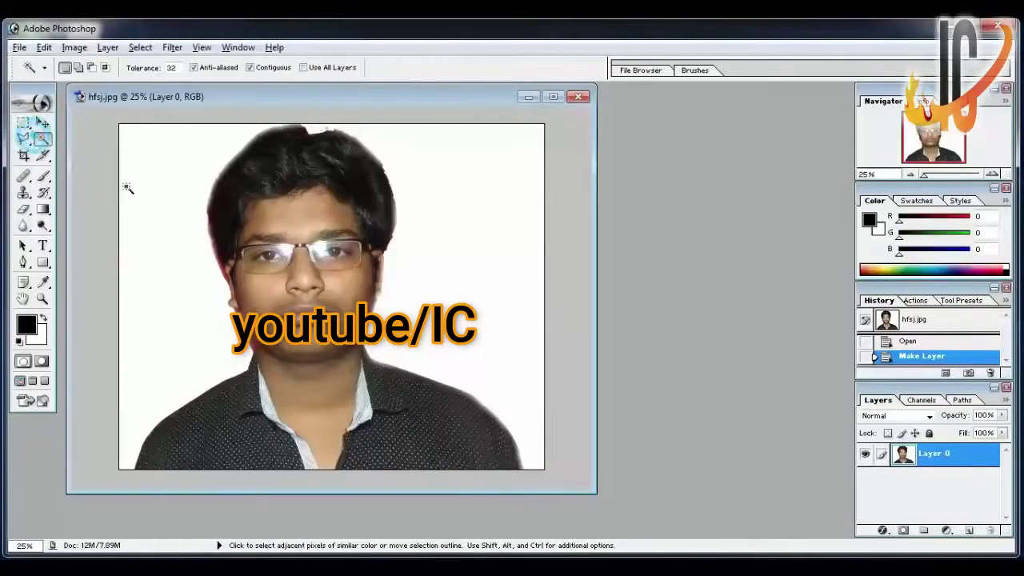
left_click(147, 219)
key("ctrl+x")
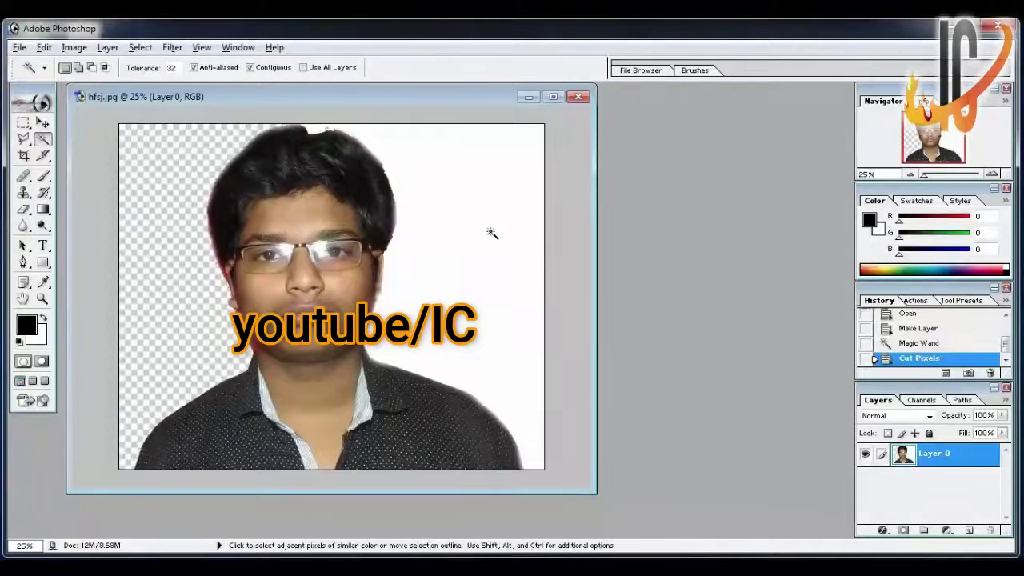
left_click(472, 231)
key("ctrl+x")
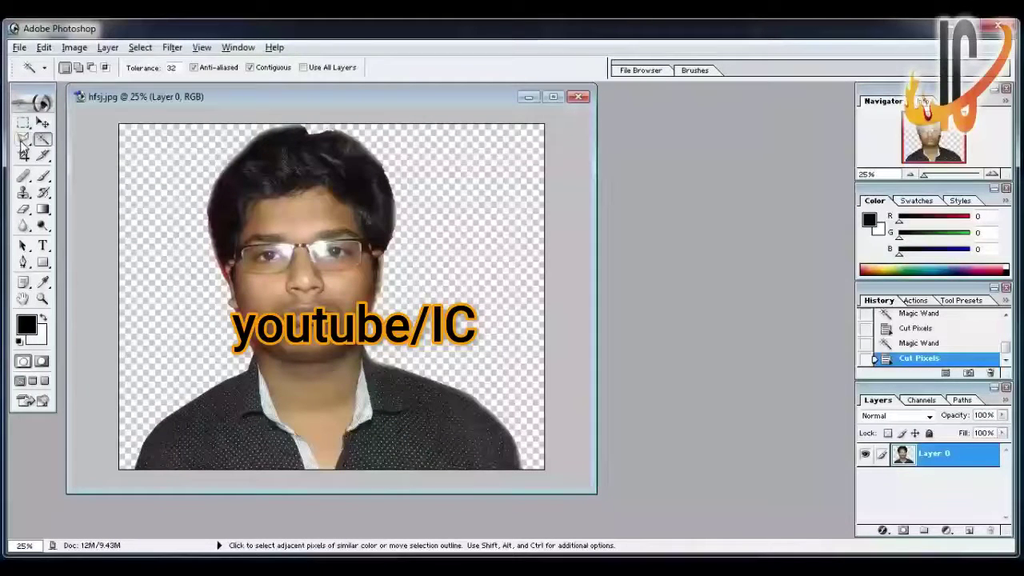
left_click(23, 138)
Try a small lasso outline at the left edge and dismiss the no-pixels-selected warning.
left_click(91, 201)
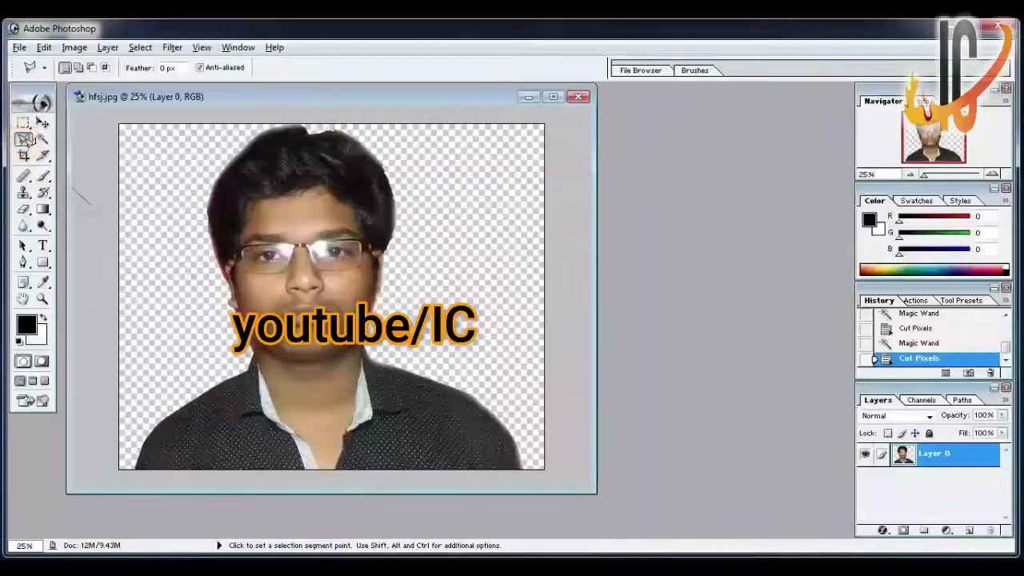
left_click(98, 203)
left_click(88, 212)
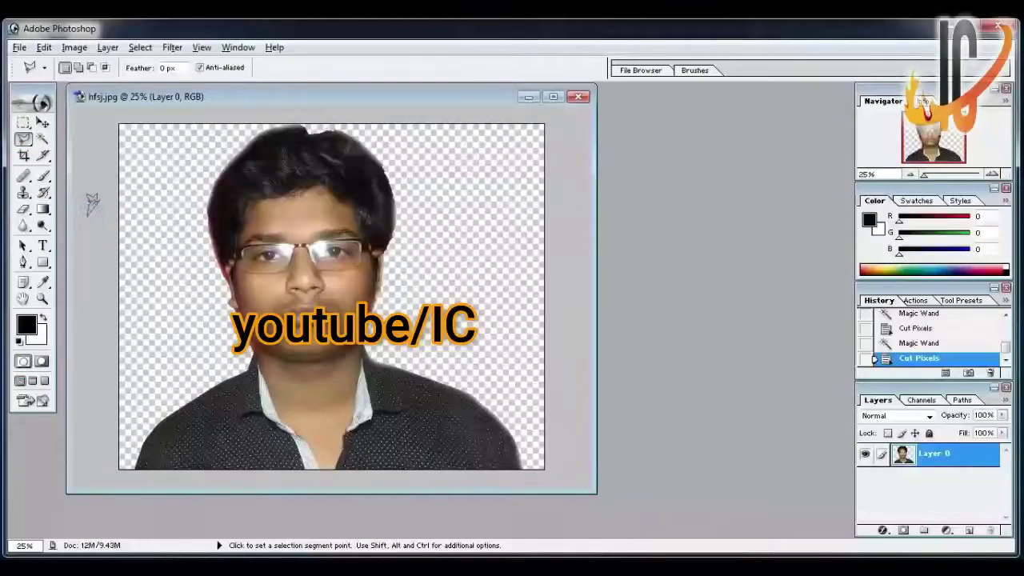
left_click(91, 204)
left_click(453, 229)
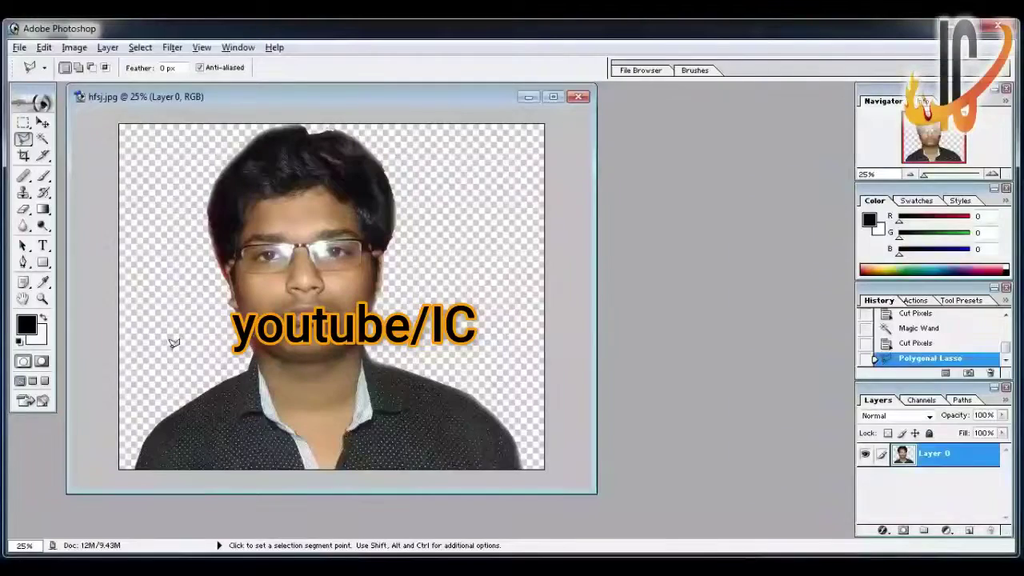
scroll(172, 342, "up", 1)
scroll(227, 392, "up", 1)
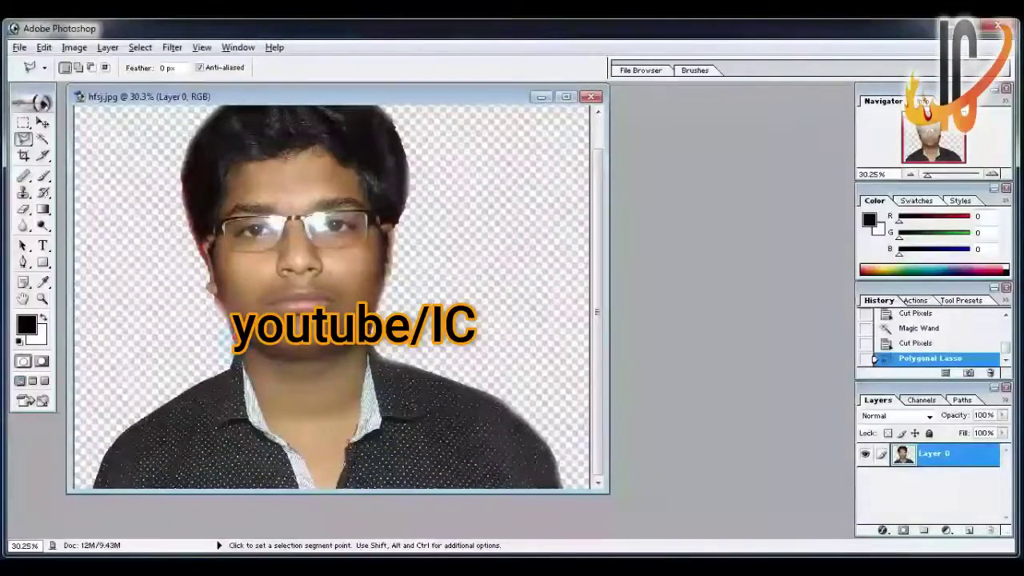
Lasso the left shoulder, then use the Polygonal Lasso to outline the shirt's left side.
left_click(135, 308)
left_click(183, 350)
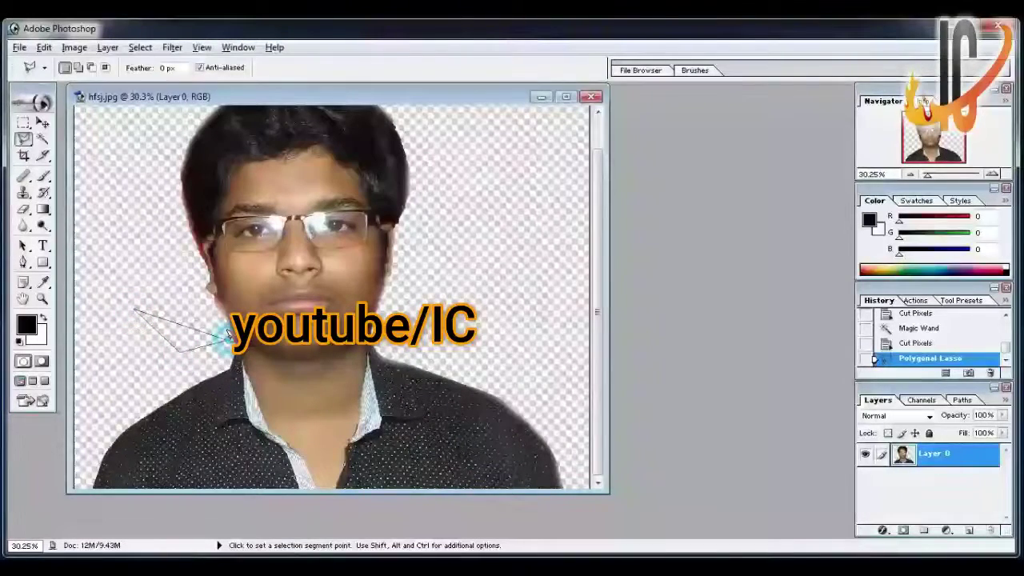
double_click(228, 337)
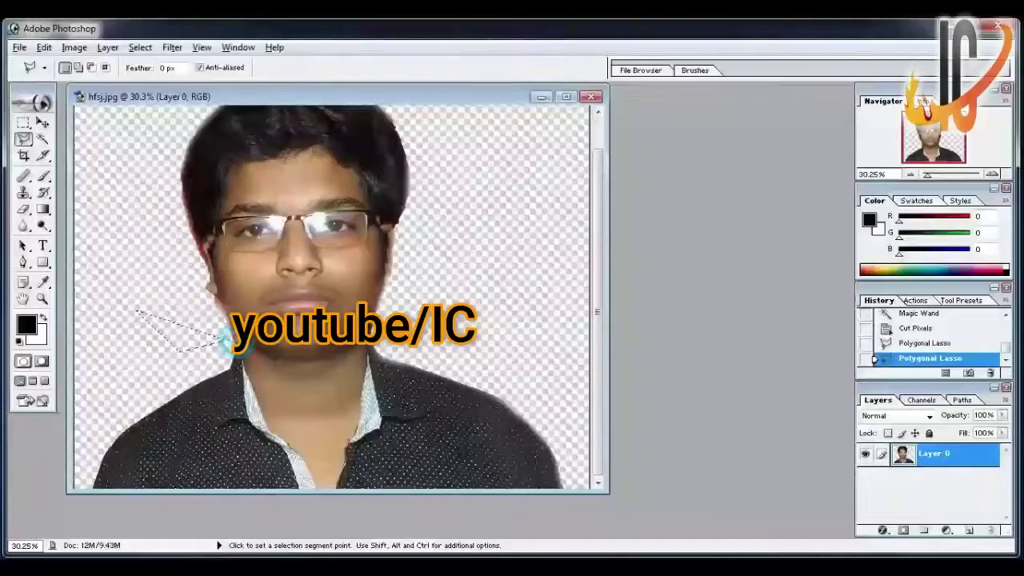
left_click(25, 140)
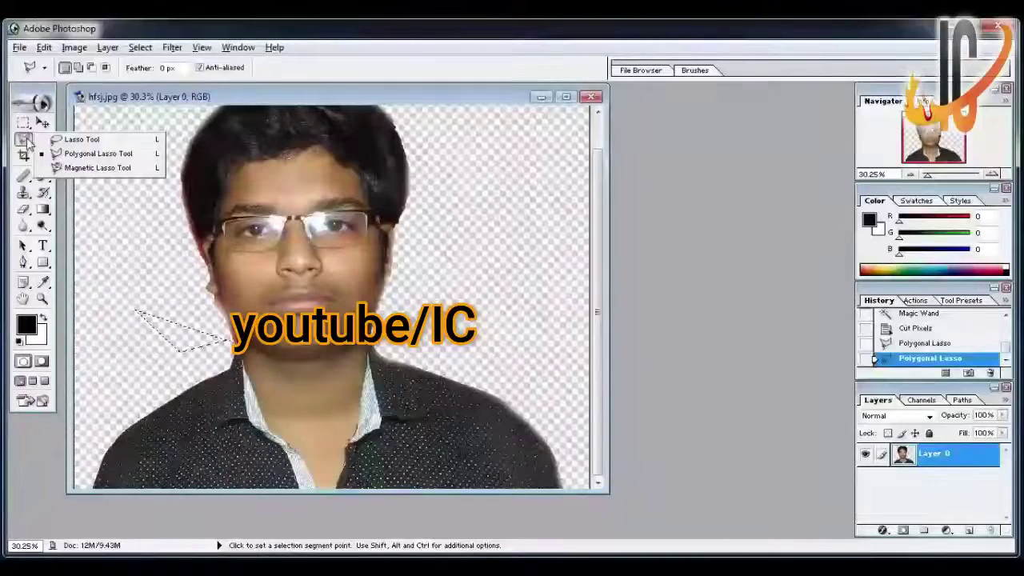
left_click(92, 156)
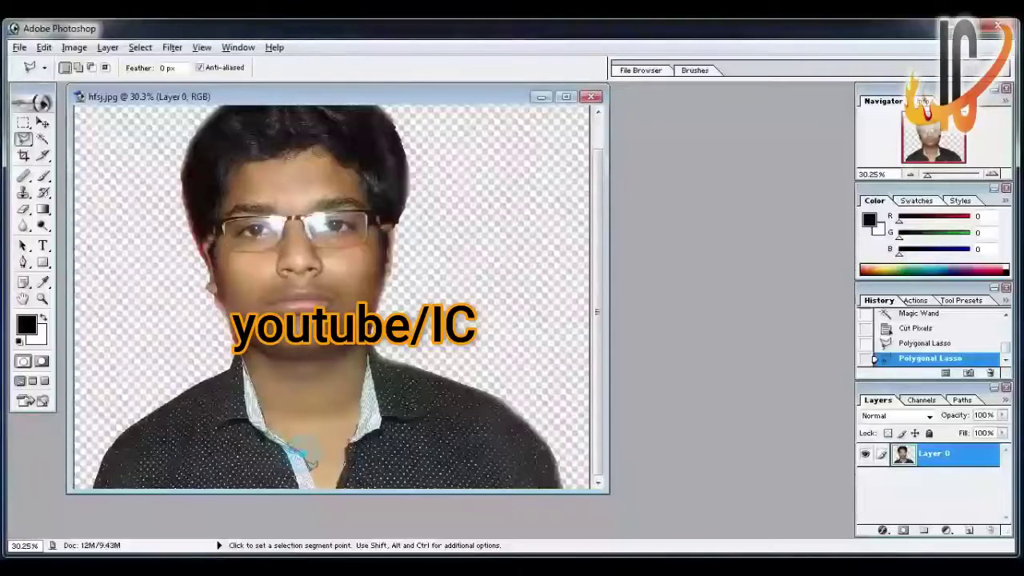
left_click(320, 491)
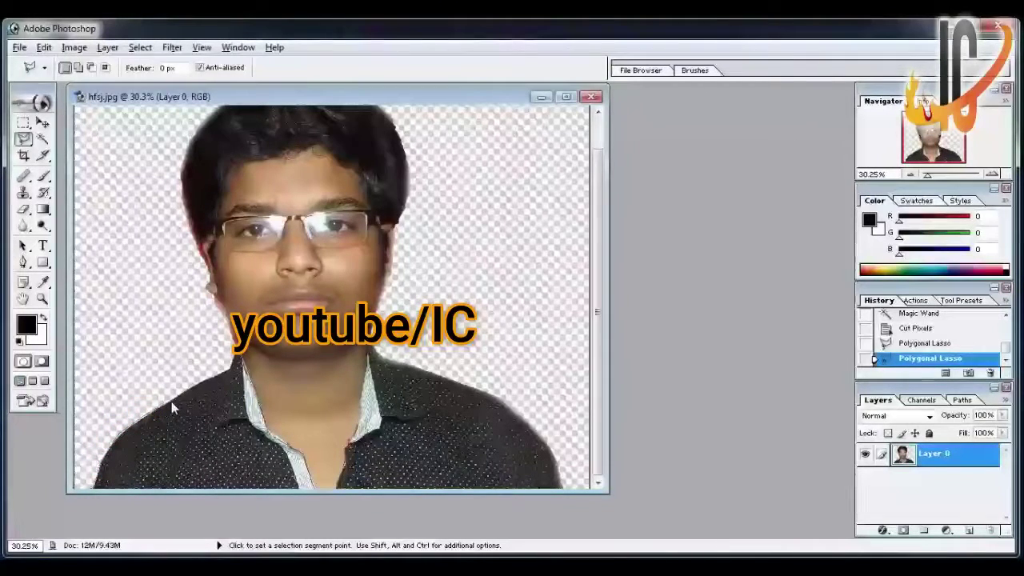
left_click(233, 353)
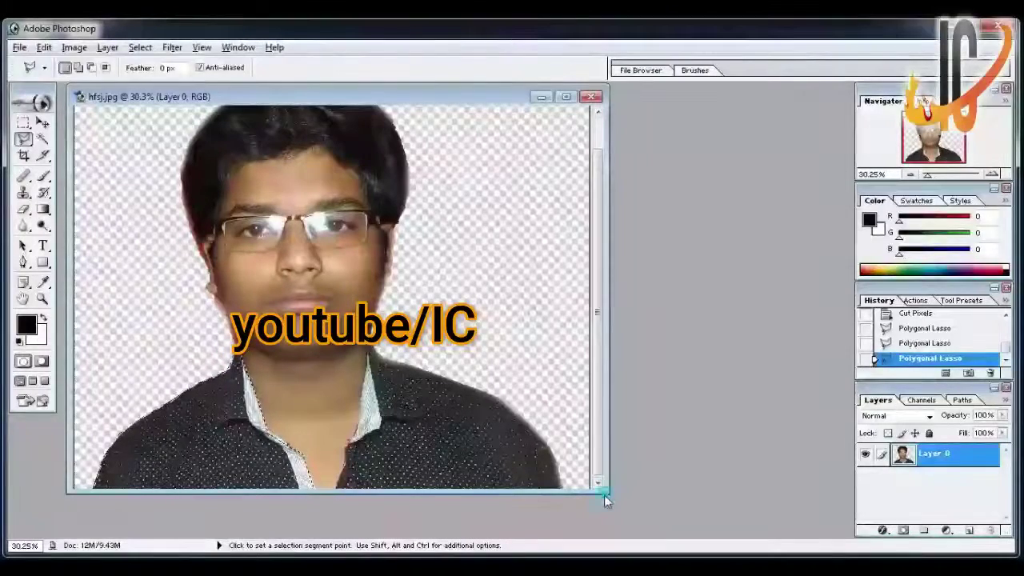
Enlarge and nudge up the document window, then bring up the Image adjustments list.
left_click_drag(606, 500, 759, 542)
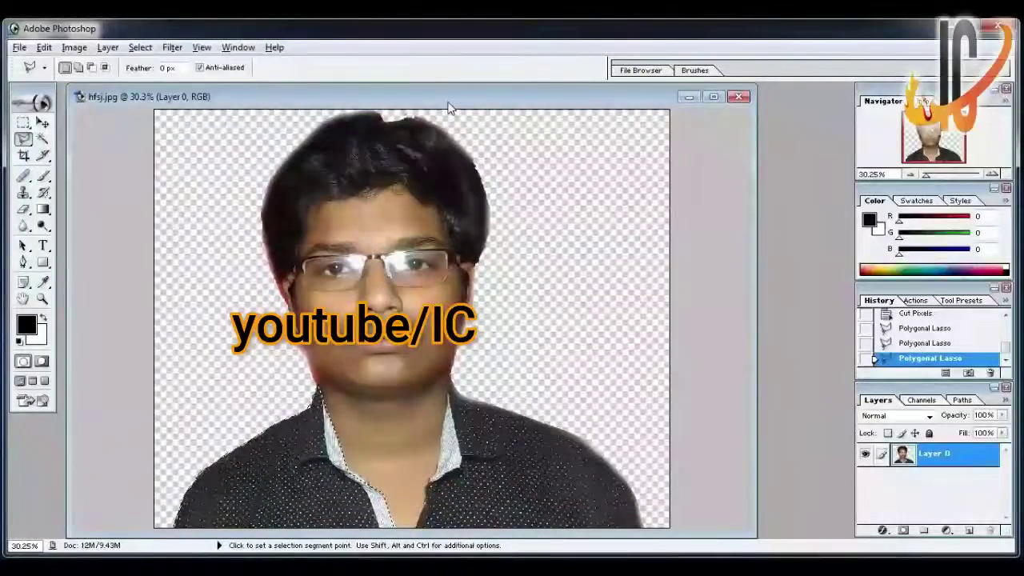
left_click_drag(449, 100, 451, 86)
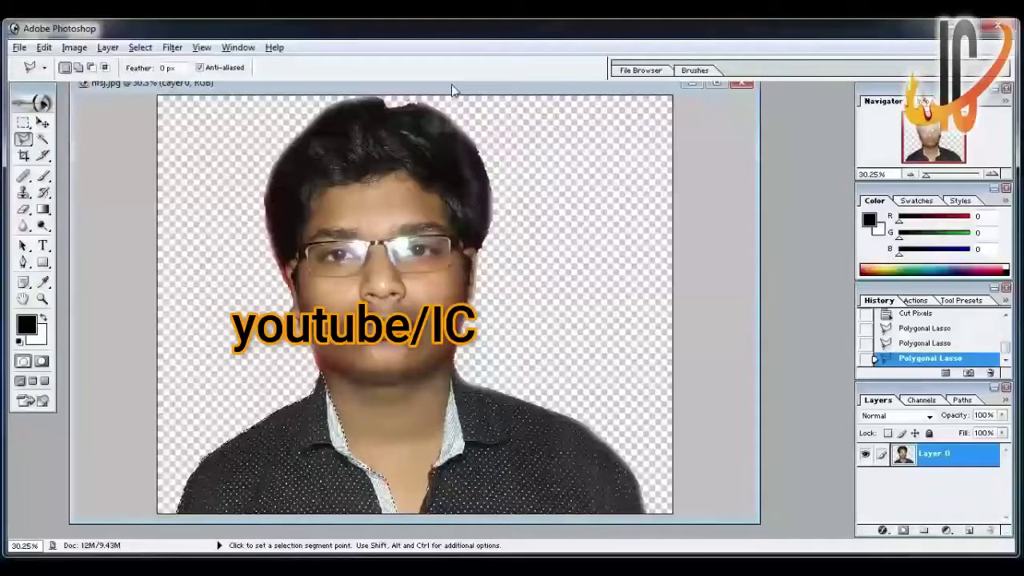
left_click(72, 48)
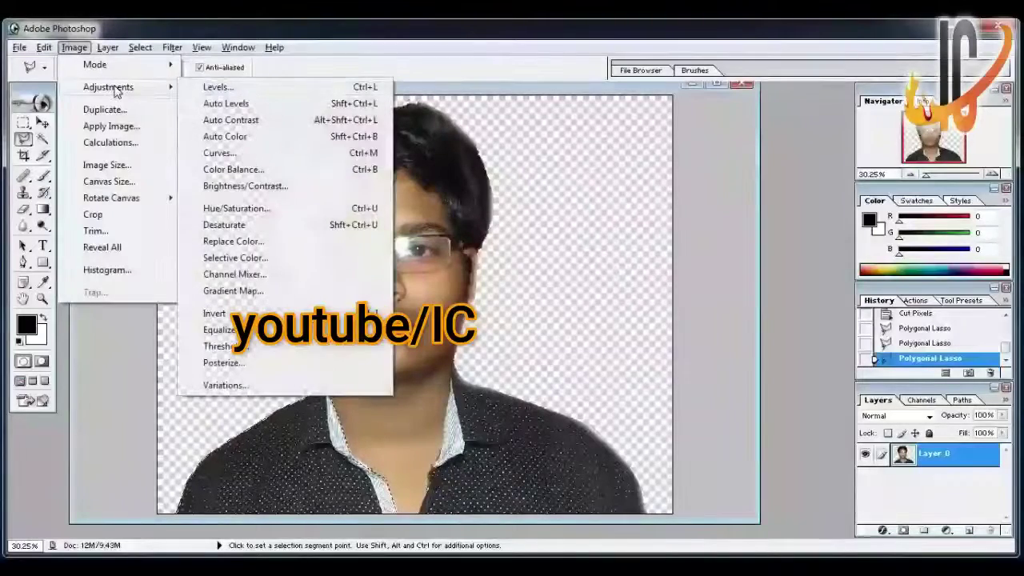
mouse_move(108, 87)
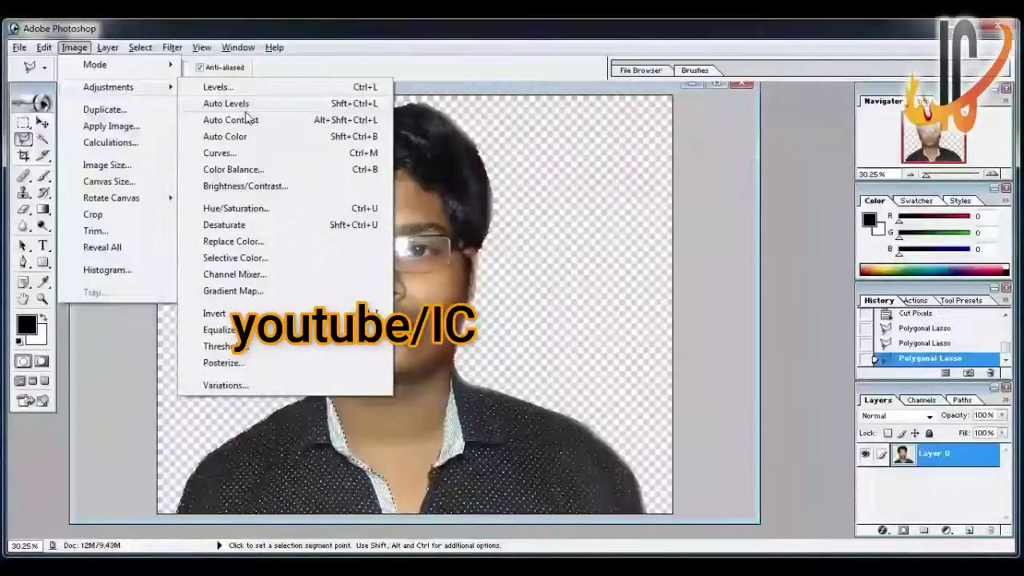
Apply Midtones Color Balance of +100, -88, -100 to turn the left shirt half red.
left_click(250, 169)
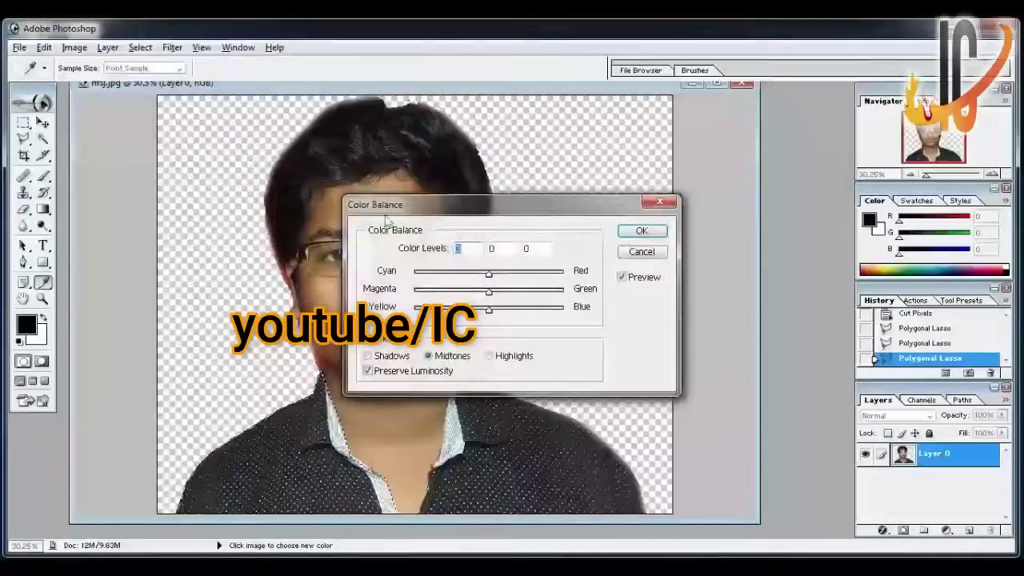
left_click_drag(420, 204, 520, 170)
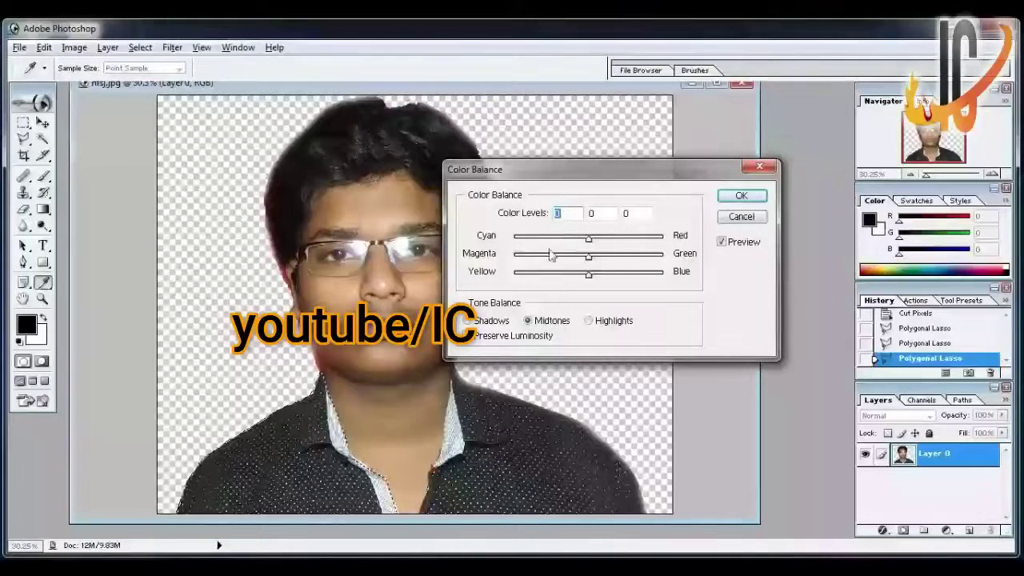
left_click_drag(588, 238, 667, 245)
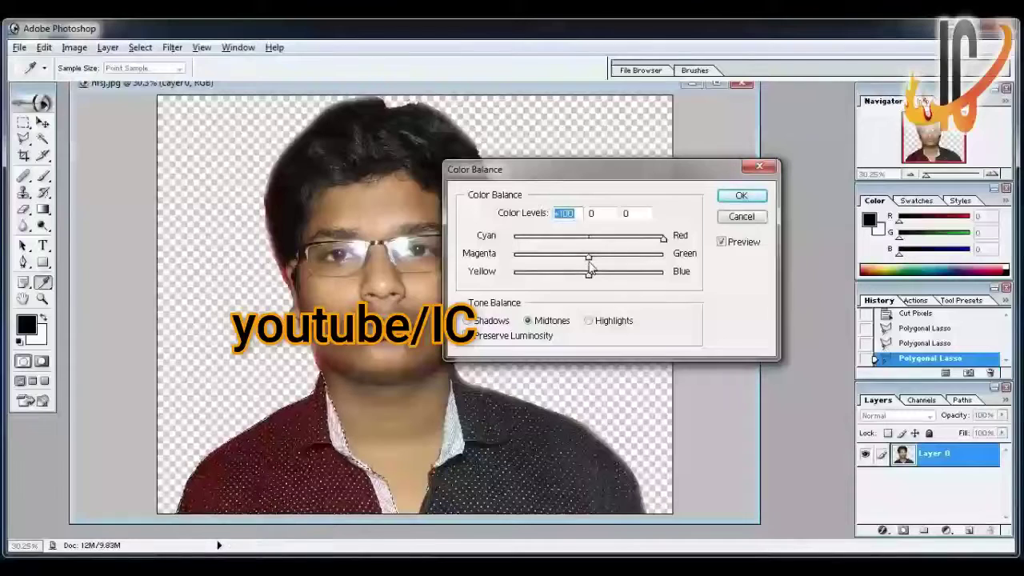
left_click_drag(588, 257, 514, 257)
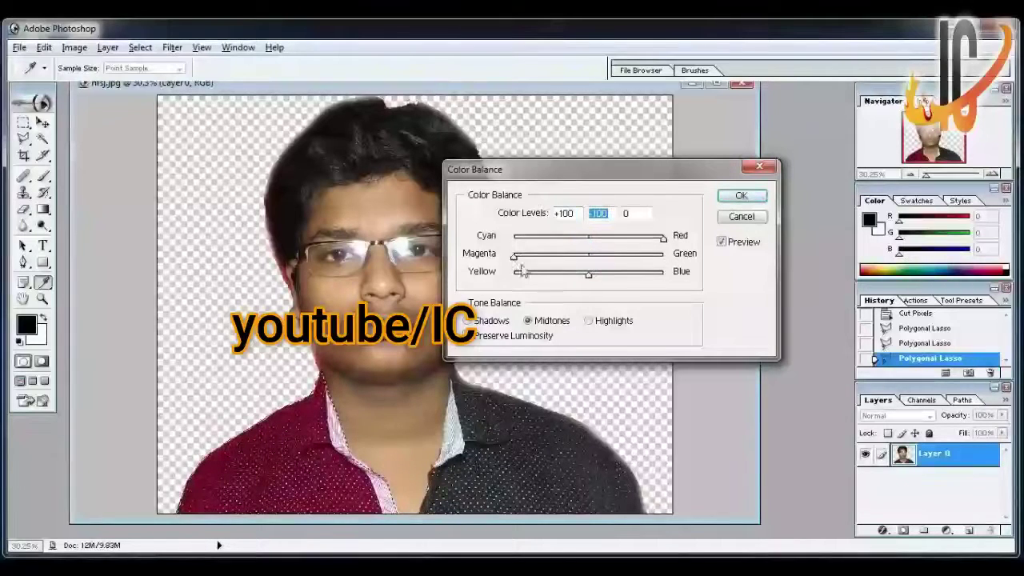
left_click_drag(589, 275, 663, 274)
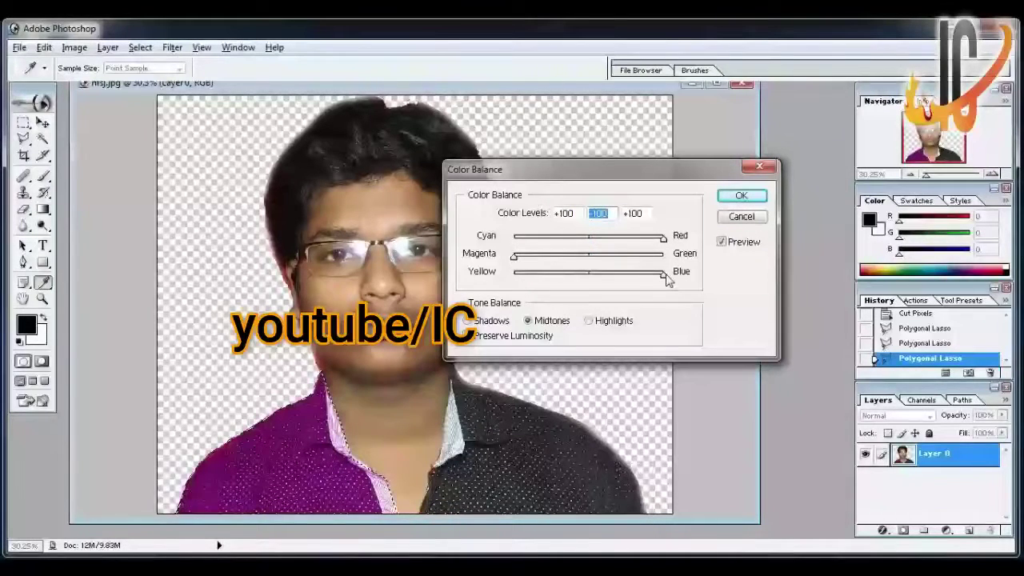
left_click_drag(581, 280, 506, 282)
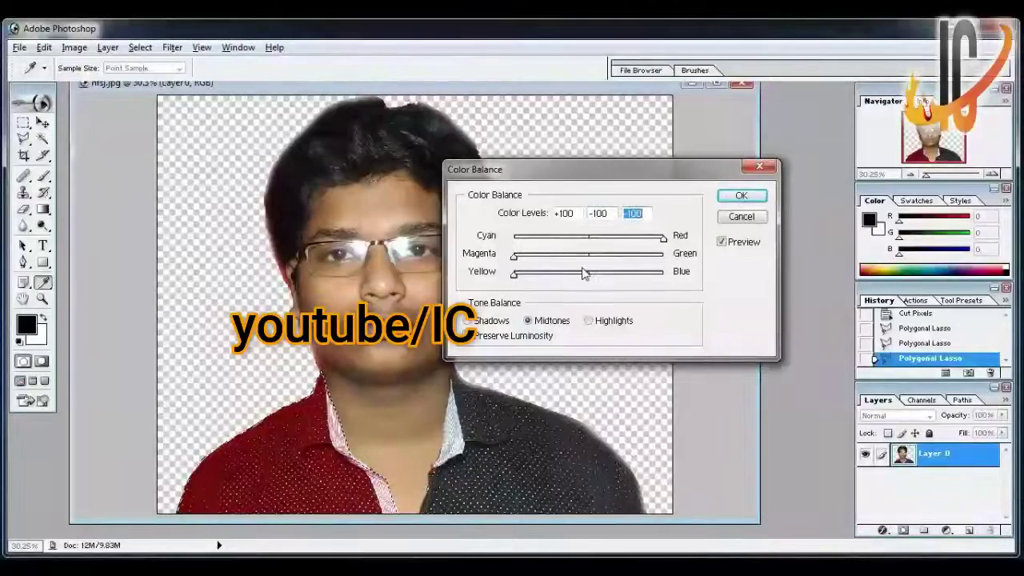
mouse_move(663, 238)
left_mouse_down()
mouse_move(480, 250)
mouse_move(651, 261)
mouse_move(551, 258)
mouse_move(632, 259)
left_mouse_up()
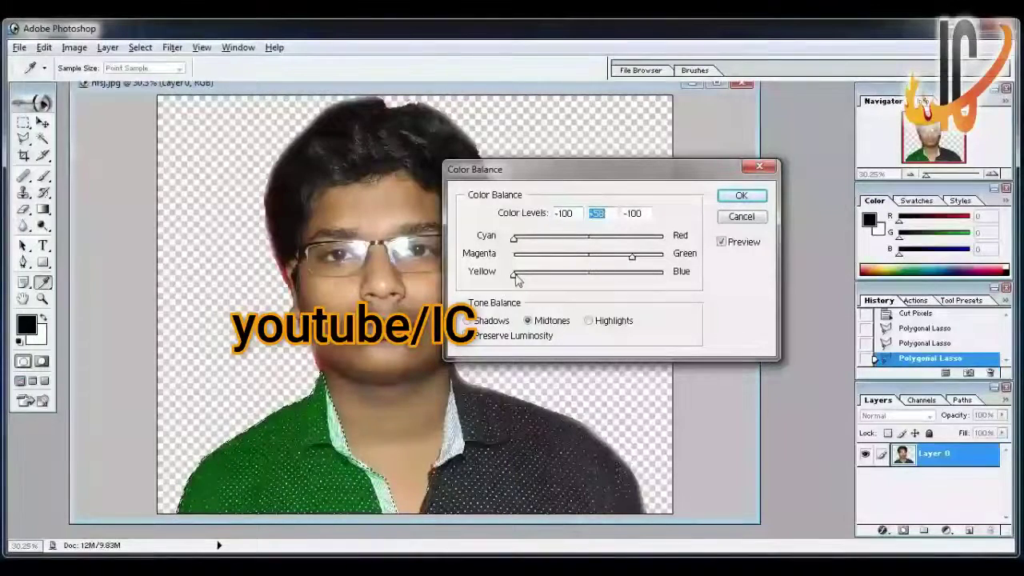
mouse_move(515, 274)
left_mouse_down()
mouse_move(635, 280)
mouse_move(533, 261)
mouse_move(613, 240)
mouse_move(681, 254)
mouse_move(515, 276)
left_mouse_up()
left_click(522, 256)
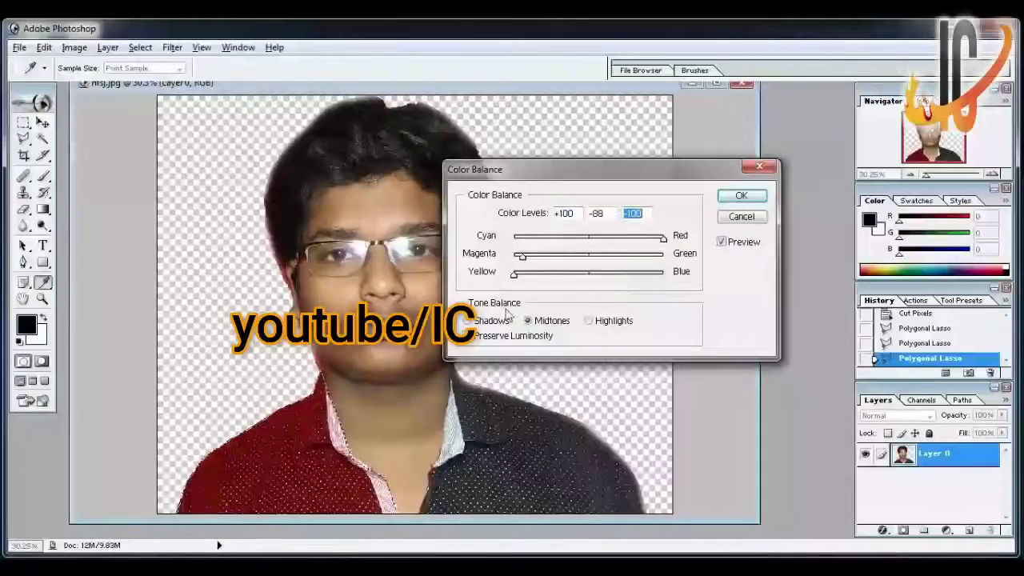
left_click(741, 196)
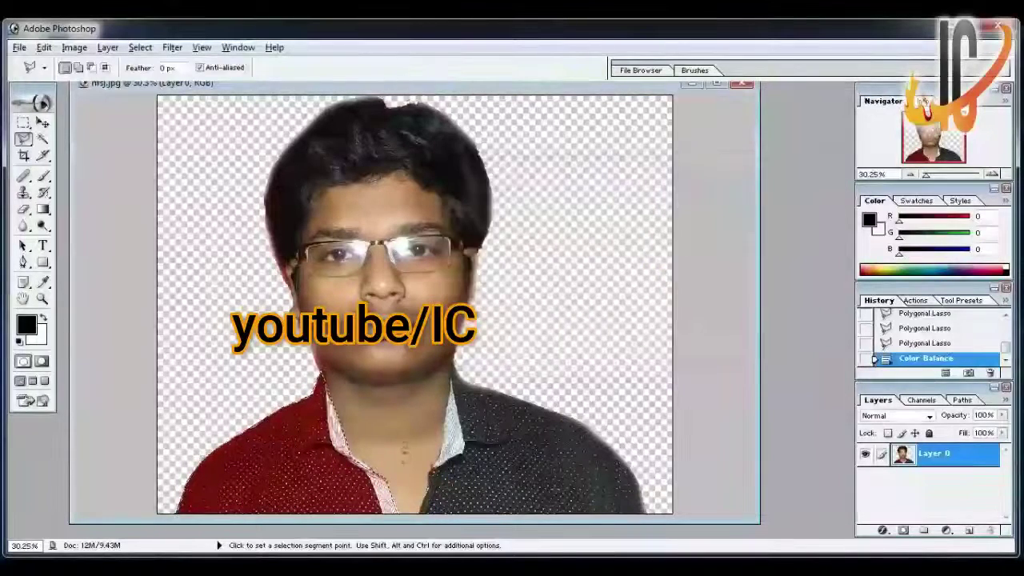
key("ctrl+plus")
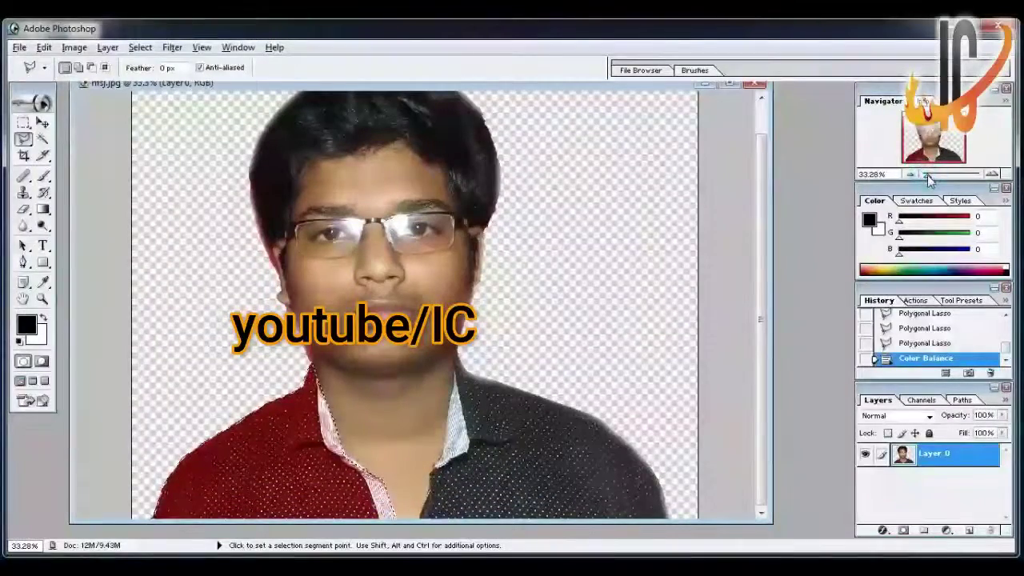
Polygon-lasso the right, still-dark shirt half from the canvas bottom up to the chin.
left_click_drag(928, 176, 926, 174)
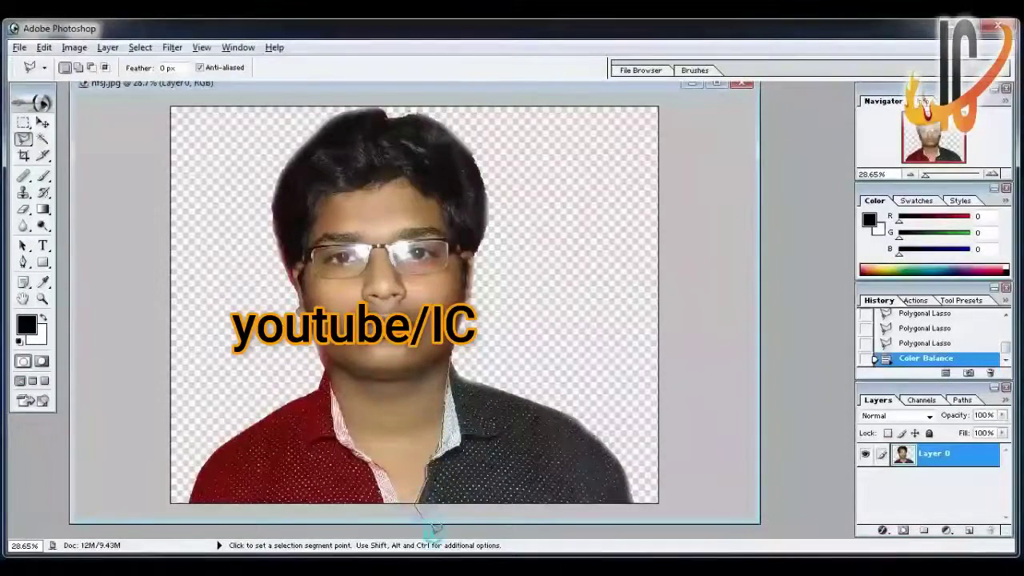
left_click(432, 528)
left_click(641, 503)
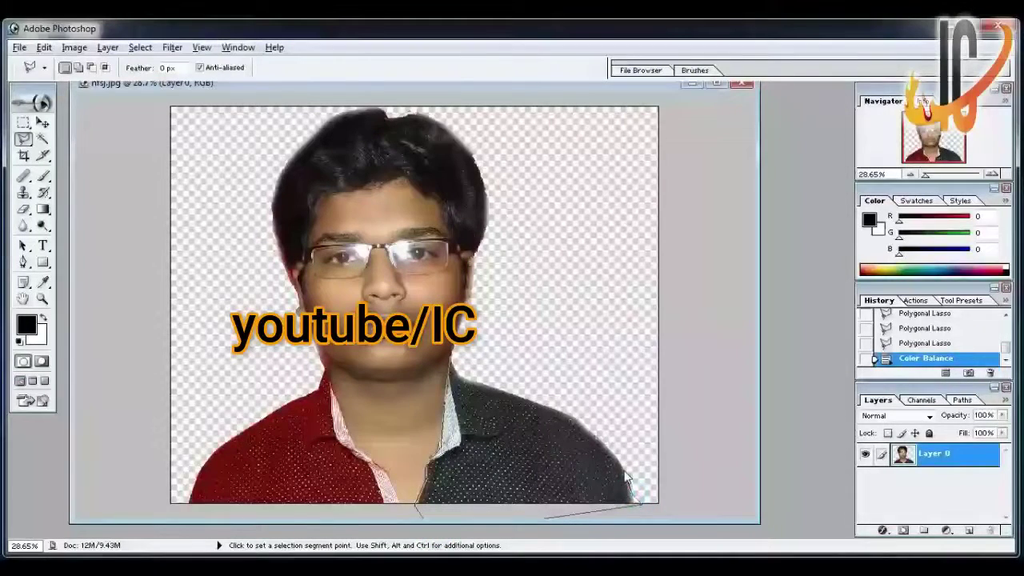
left_click(628, 477)
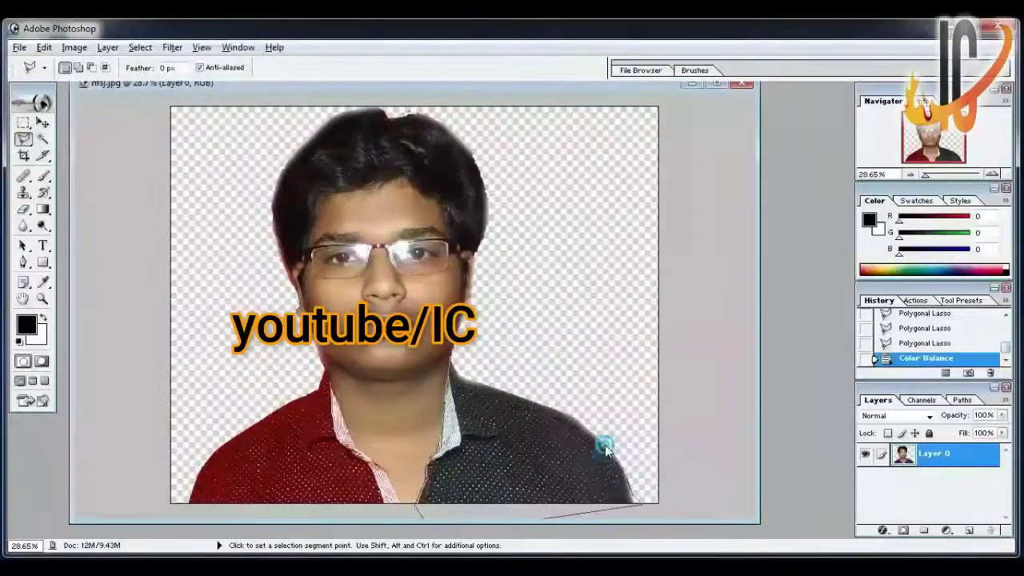
left_click(576, 416)
left_click(559, 409)
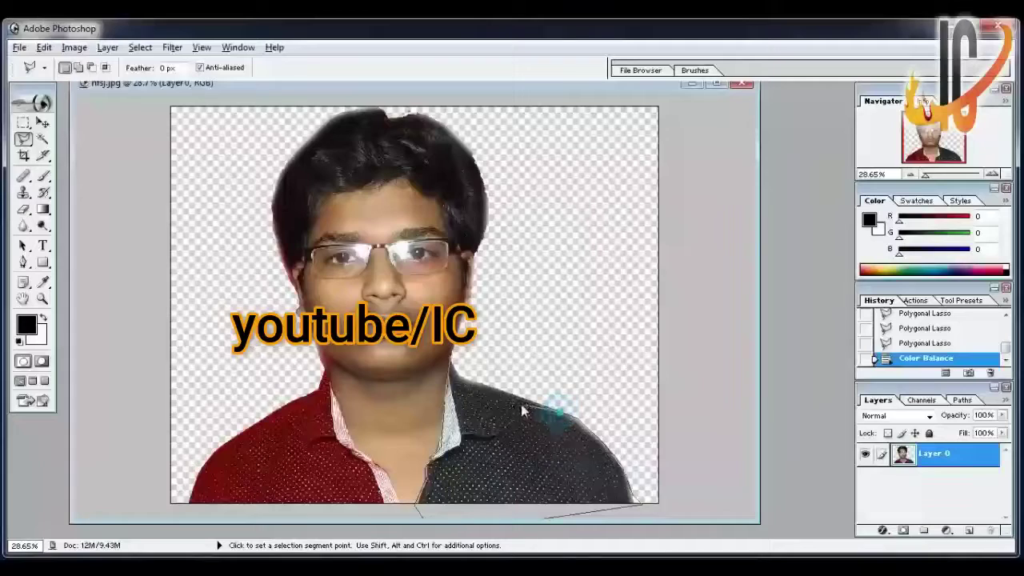
left_click(507, 393)
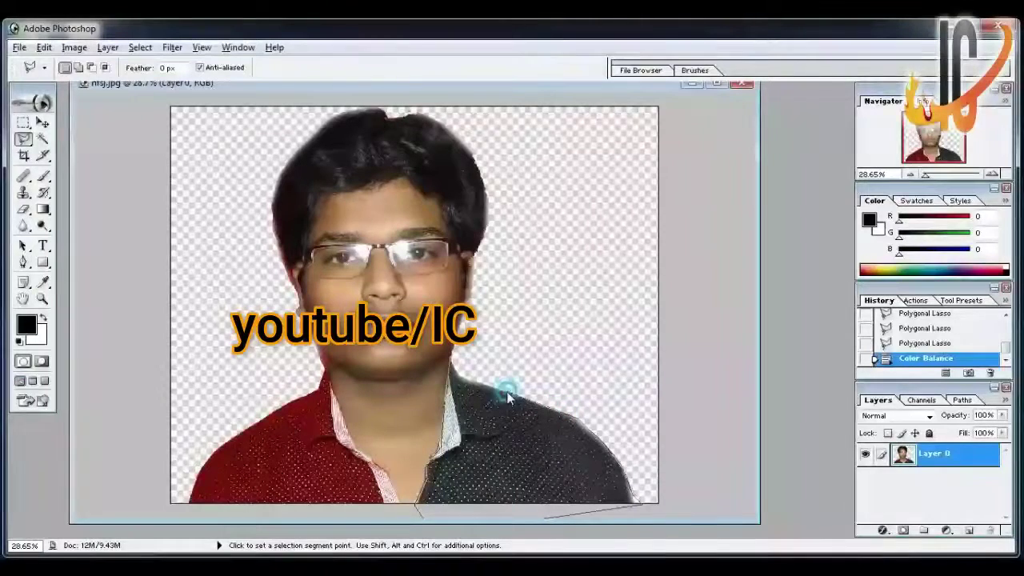
left_click(457, 376)
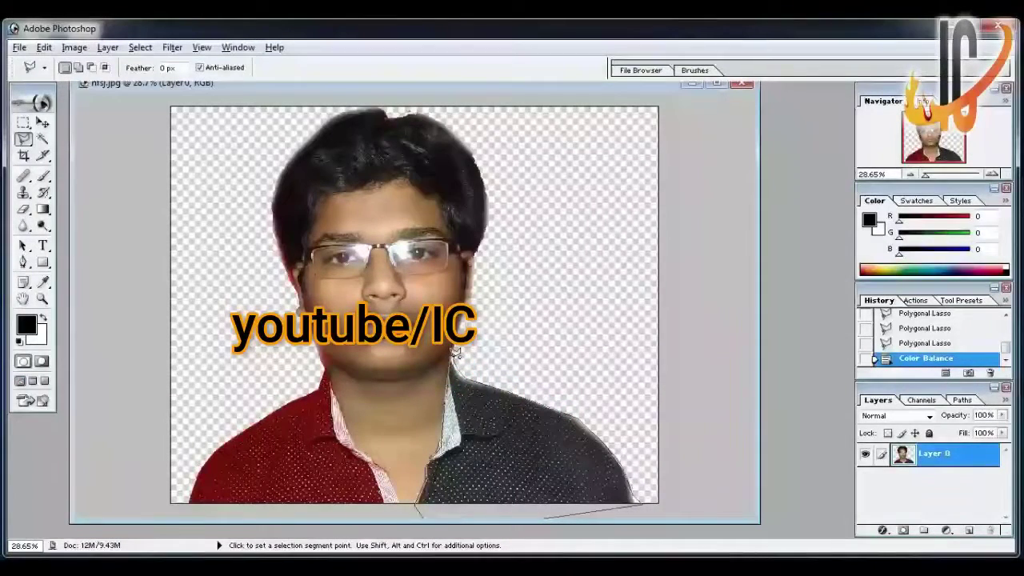
left_click(450, 364)
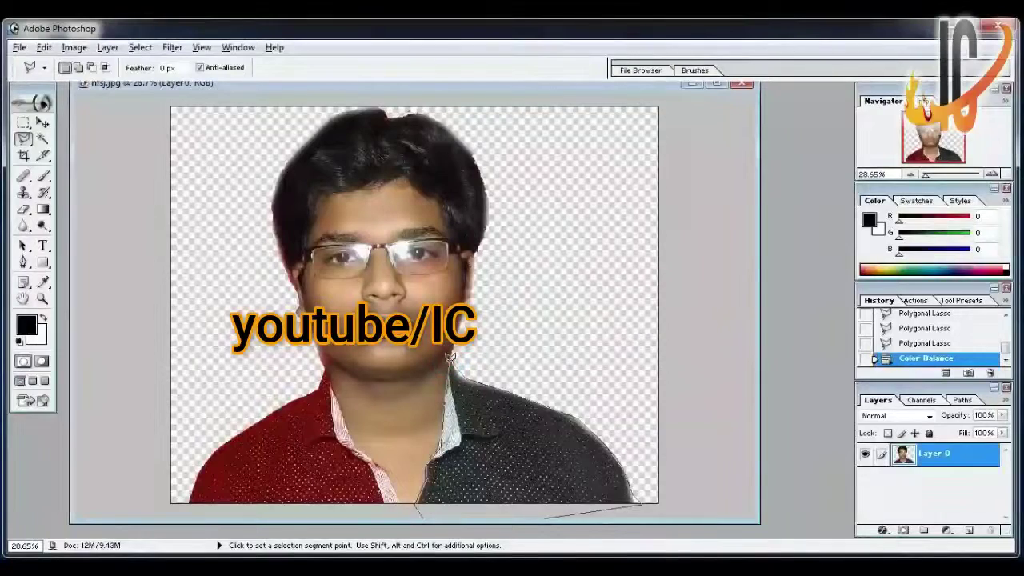
left_click(451, 359)
left_click(452, 352)
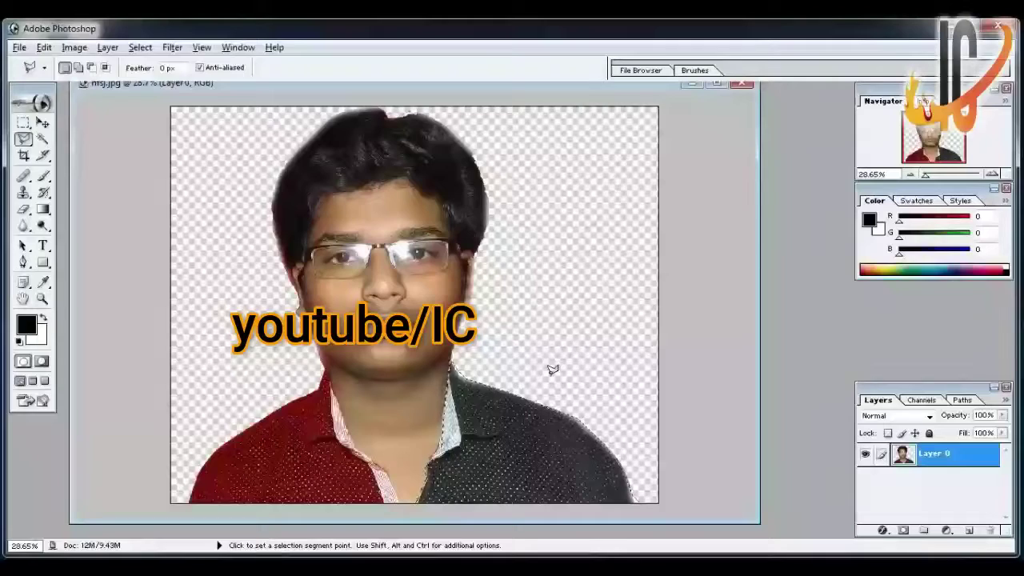
left_click(80, 48)
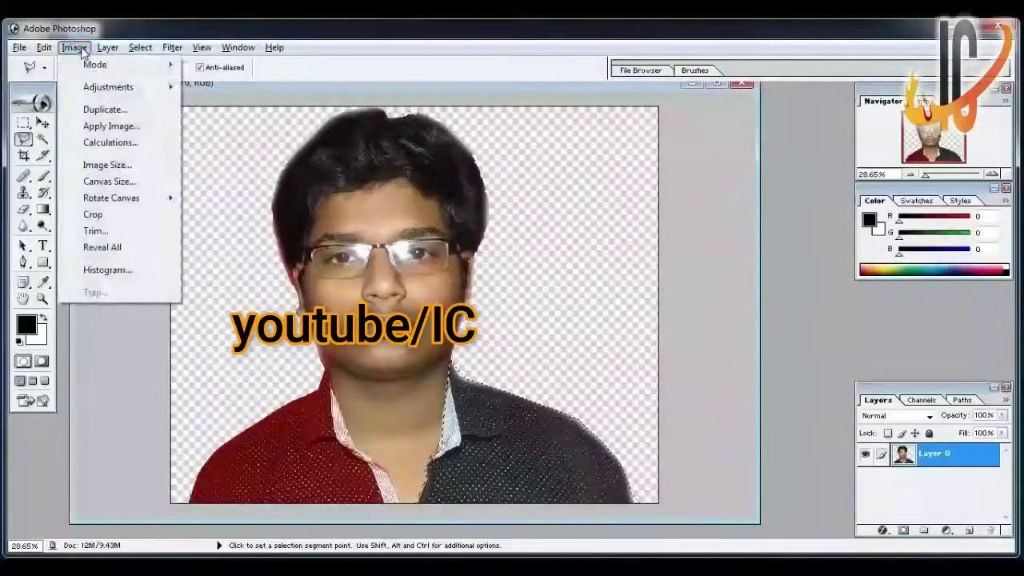
mouse_move(108, 86)
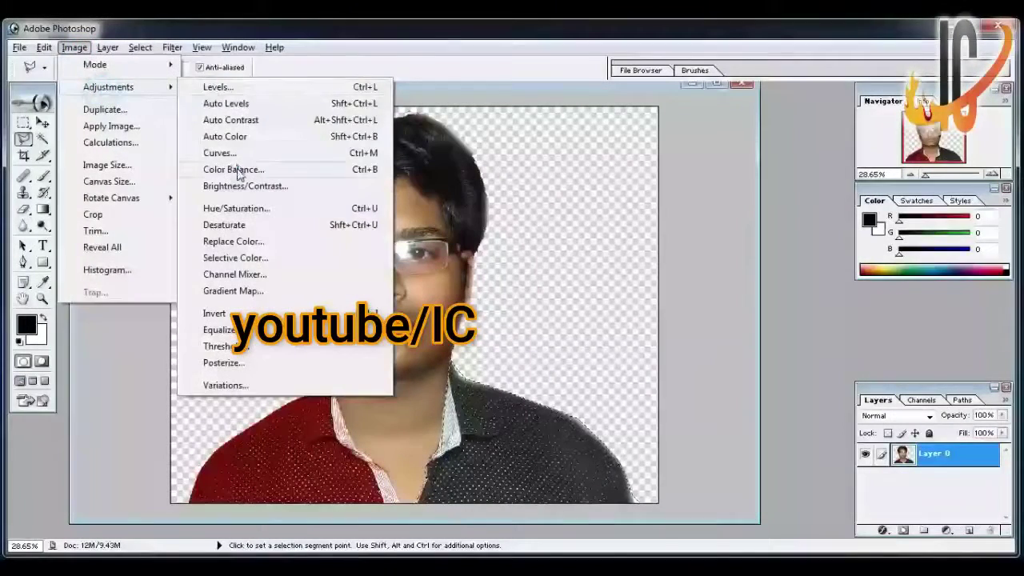
Apply Color Balance levels +100, -100, -100 to turn the right shirt half red.
left_click(234, 169)
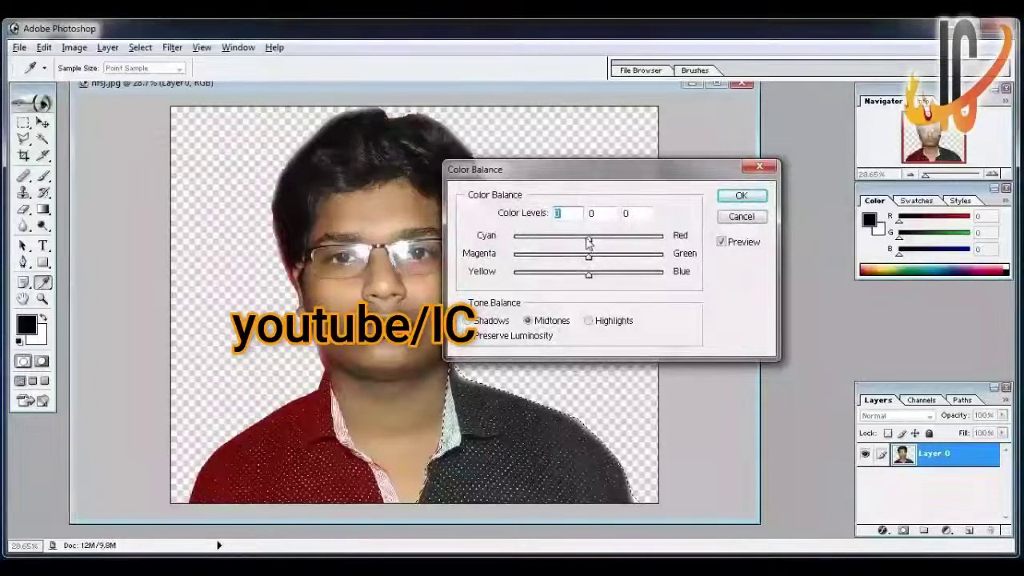
type("100")
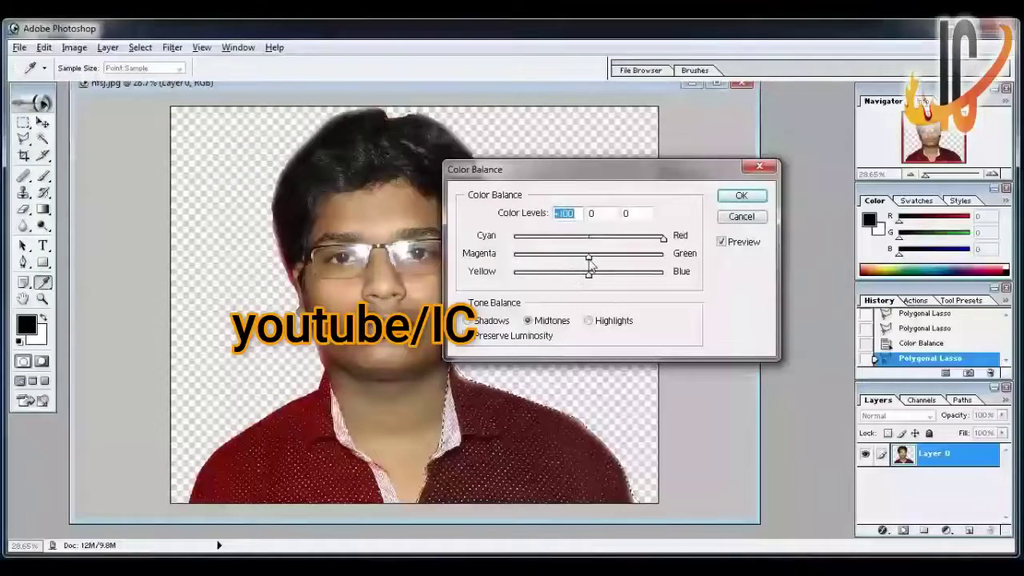
key("Tab")
type("-100")
key("Tab")
type("-100")
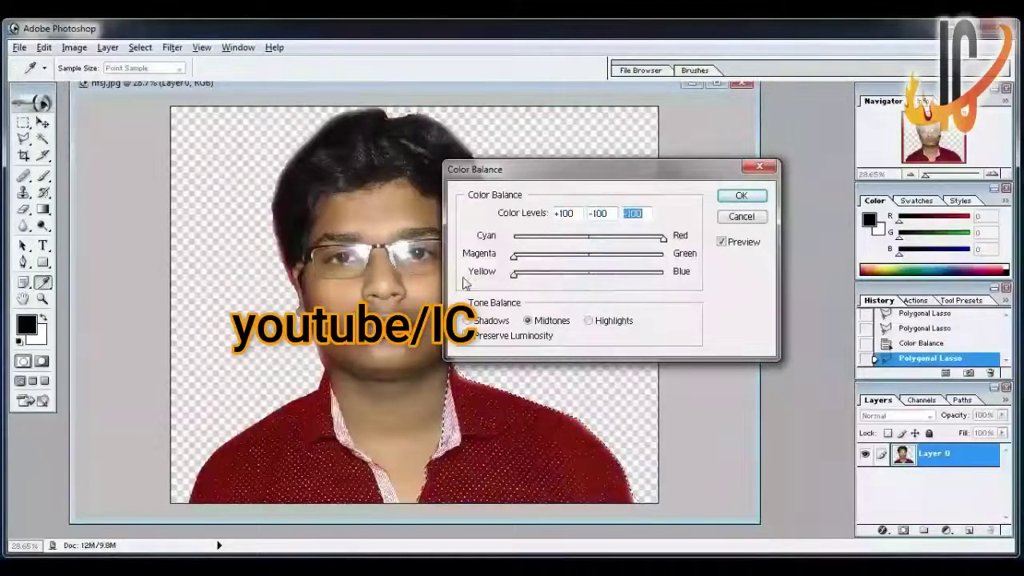
left_click(741, 195)
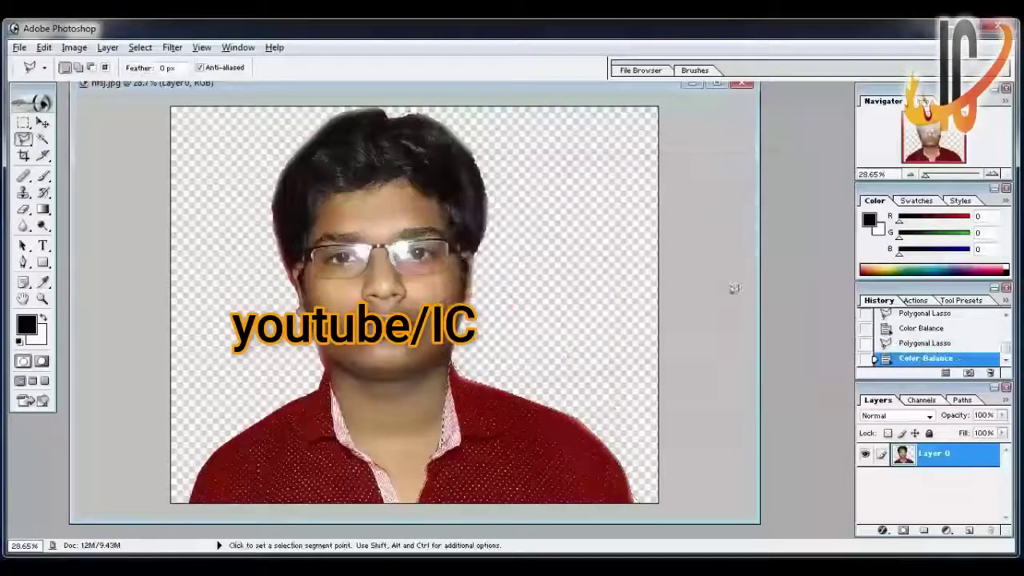
Zoom in to inspect the recoloured shirt and reopen the Image menu.
key("ctrl+plus")
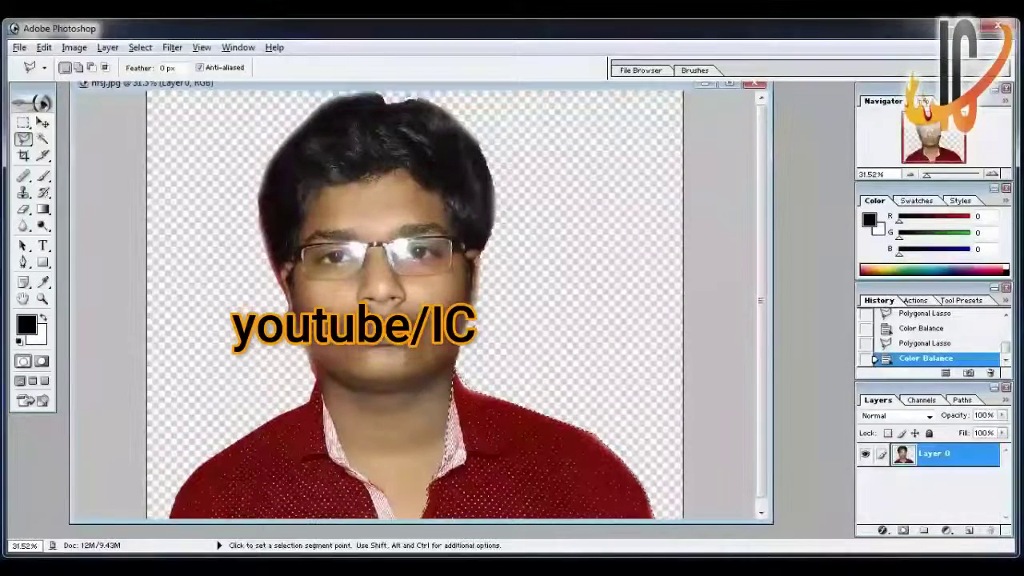
scroll(464, 328, "down", 1)
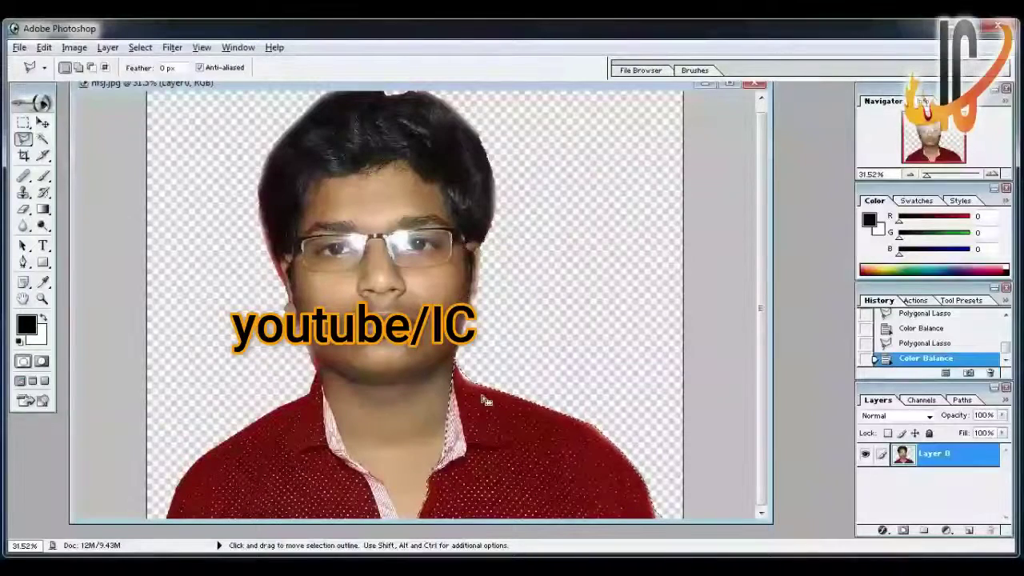
left_click(452, 368)
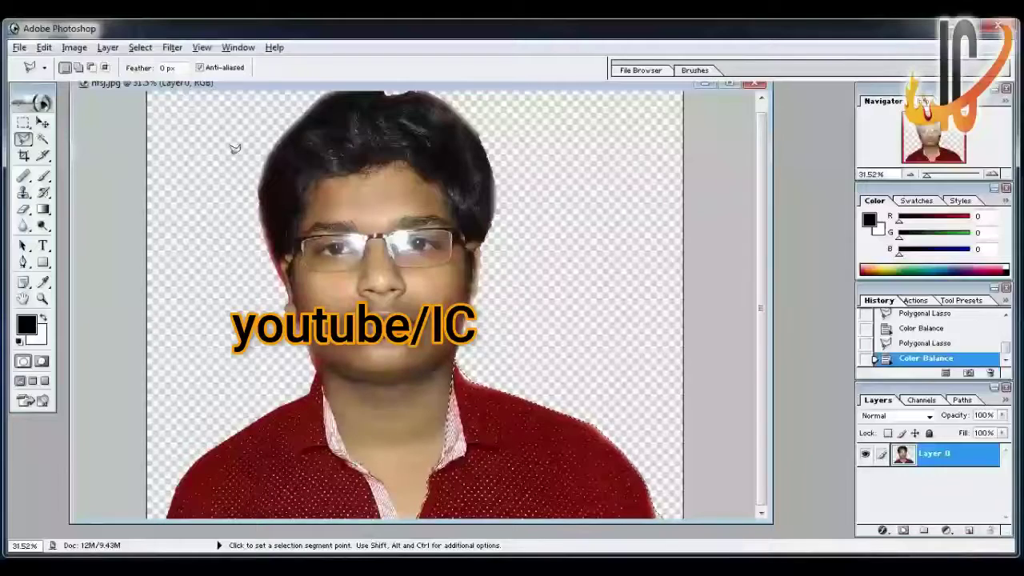
left_click(74, 47)
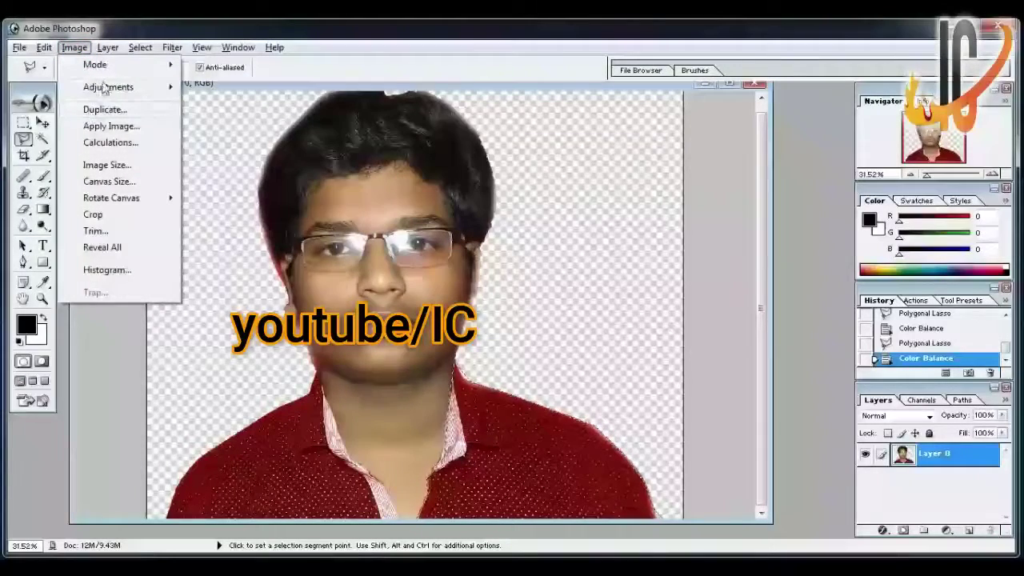
mouse_move(108, 86)
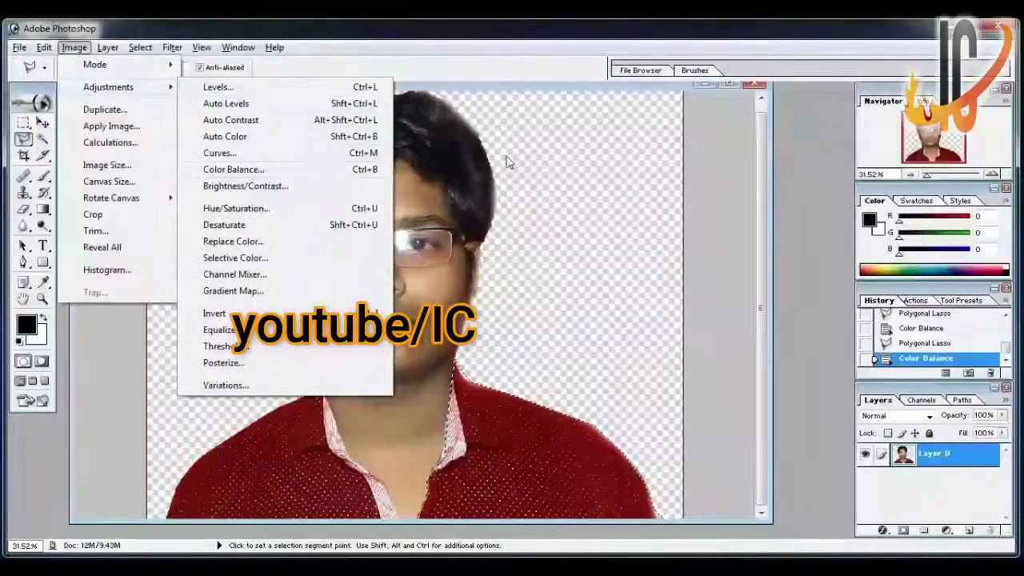
Start a Save As with the file format set to PNG.
left_click(629, 169)
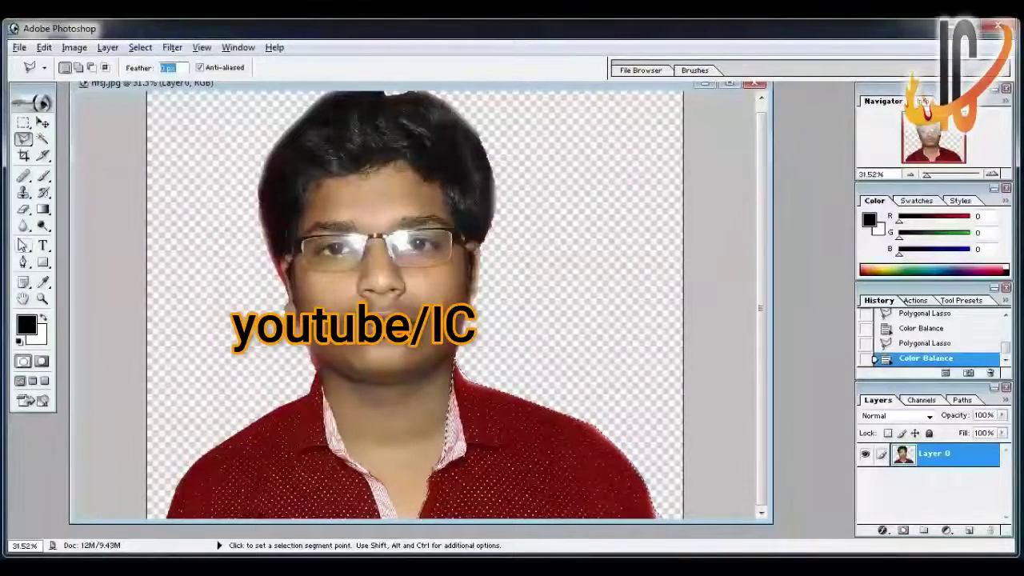
left_click(19, 48)
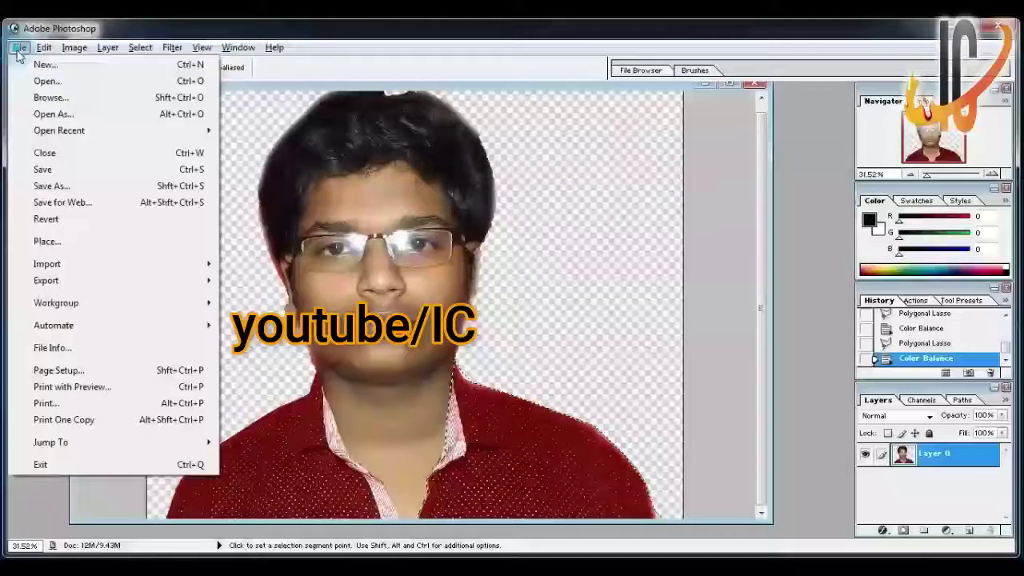
left_click(45, 168)
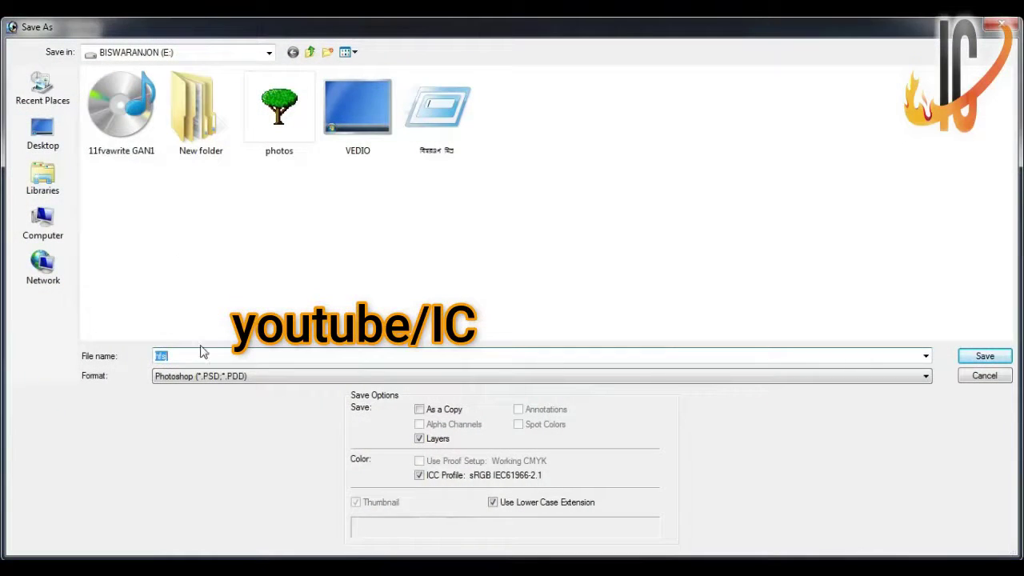
left_click(194, 376)
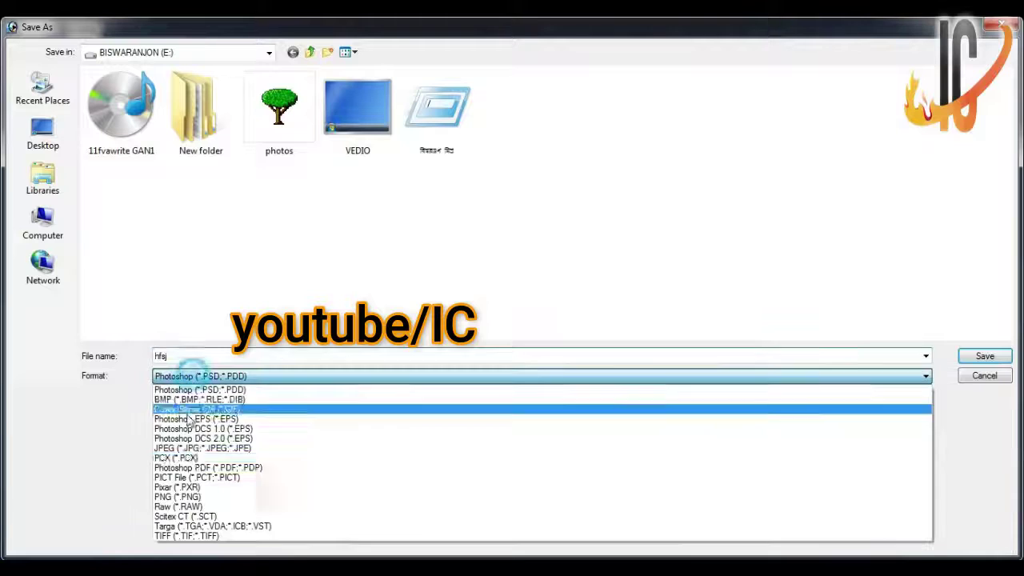
left_click(177, 497)
left_click(177, 497)
Save the PNG copy as 654 with default options, then close the document without saving.
double_click(210, 355)
type("654")
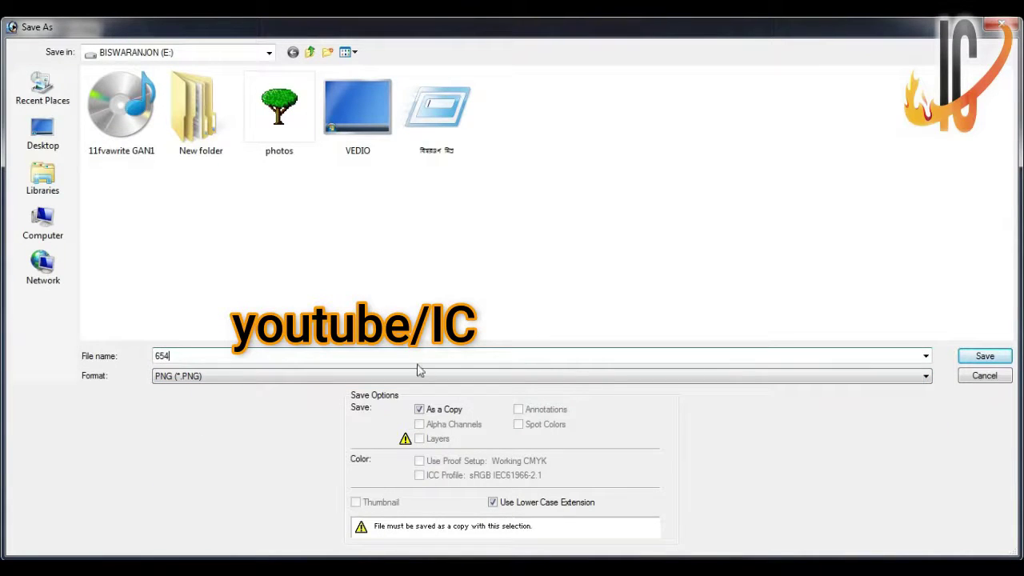
left_click(985, 357)
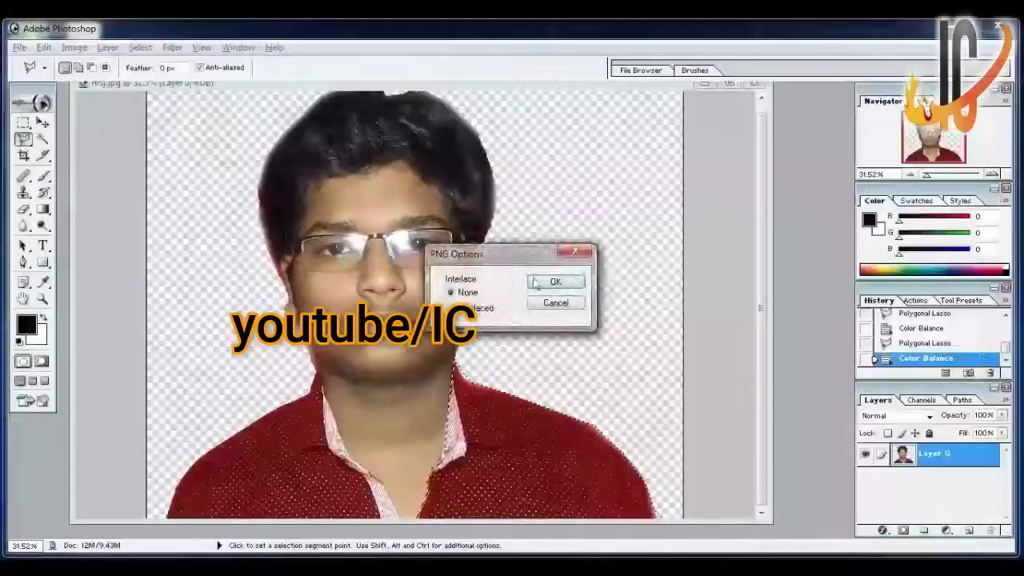
left_click(563, 281)
left_click(472, 229)
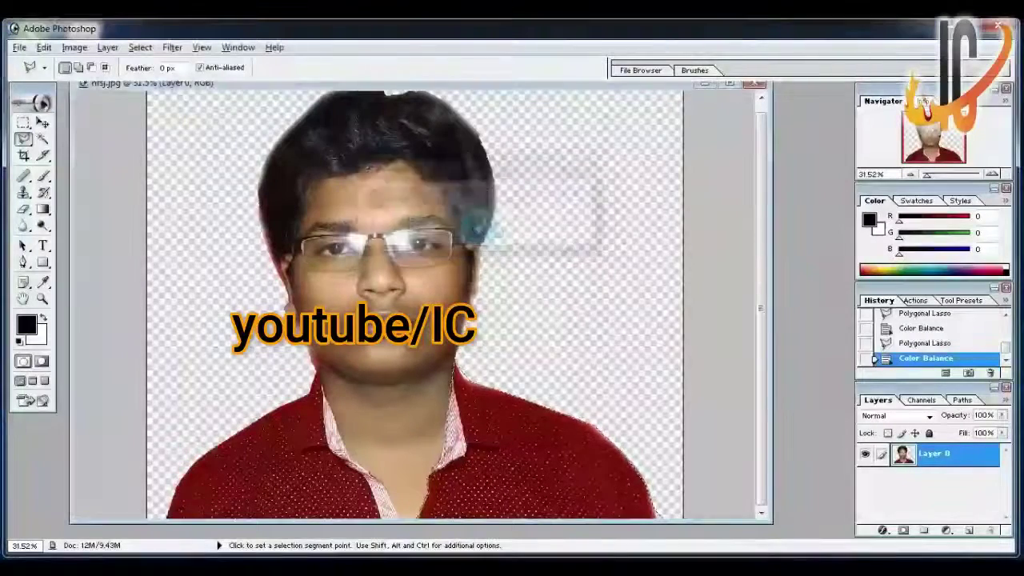
left_click(1000, 28)
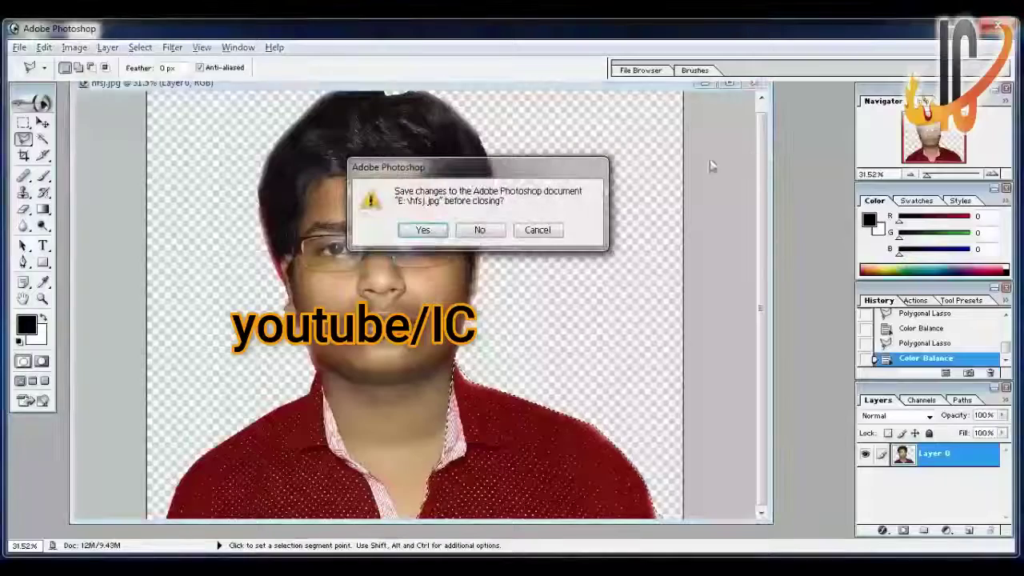
left_click(480, 229)
Dismiss the preferences error and open drive E: through Computer.
left_click(471, 231)
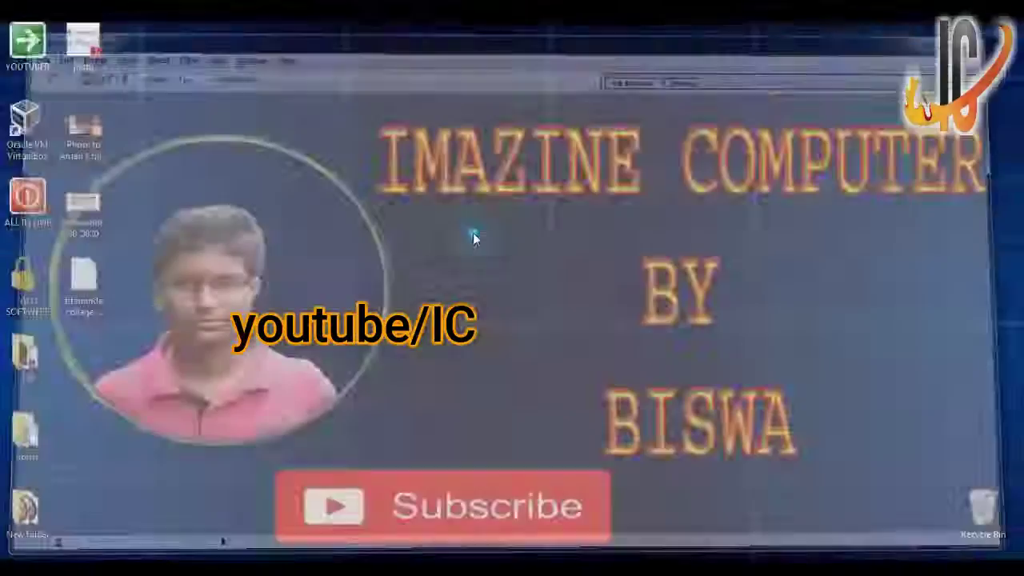
left_click(18, 558)
left_click(227, 266)
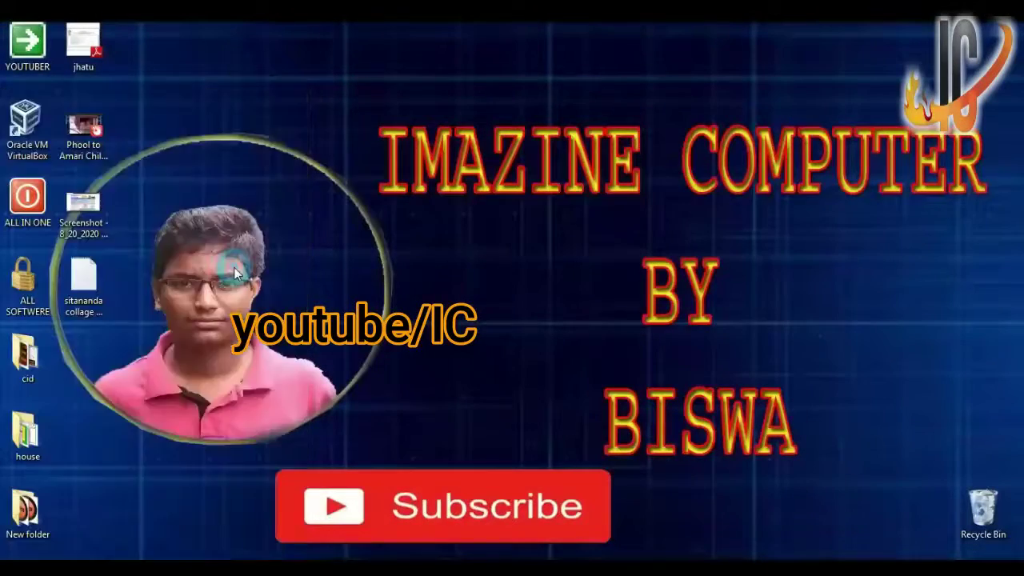
left_click(663, 100)
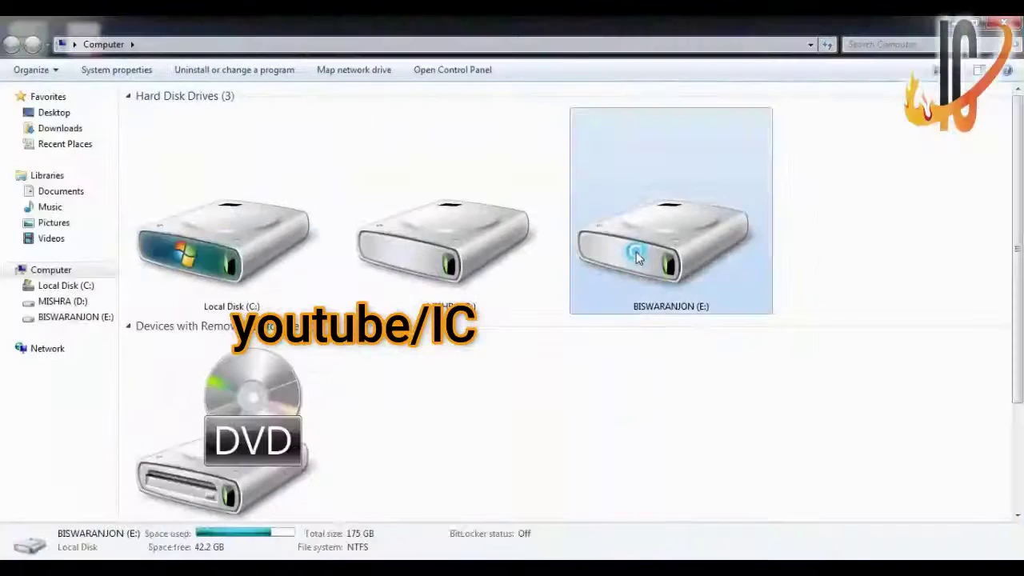
double_click(632, 240)
View the red-shirt biswa2 portrait in Windows Photo Viewer, then close it.
left_click(382, 341)
double_click(383, 341)
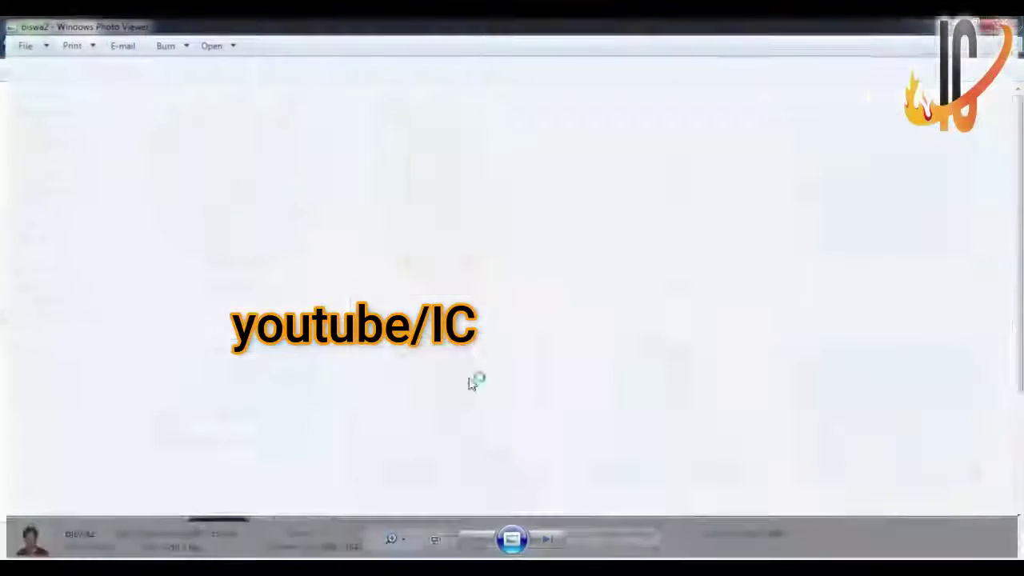
scroll(529, 292, "up", 2)
scroll(529, 294, "down", 2)
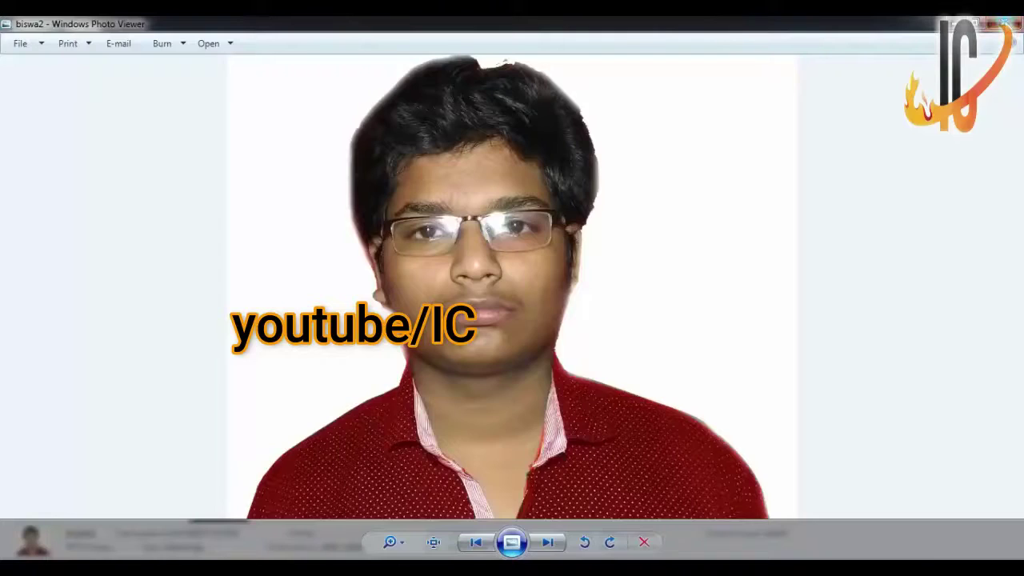
key("Escape")
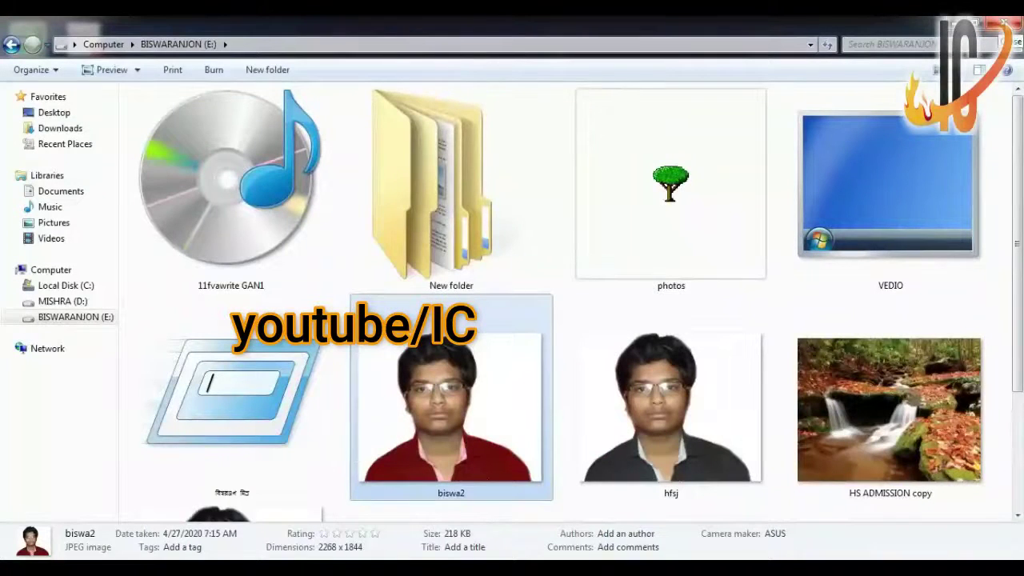